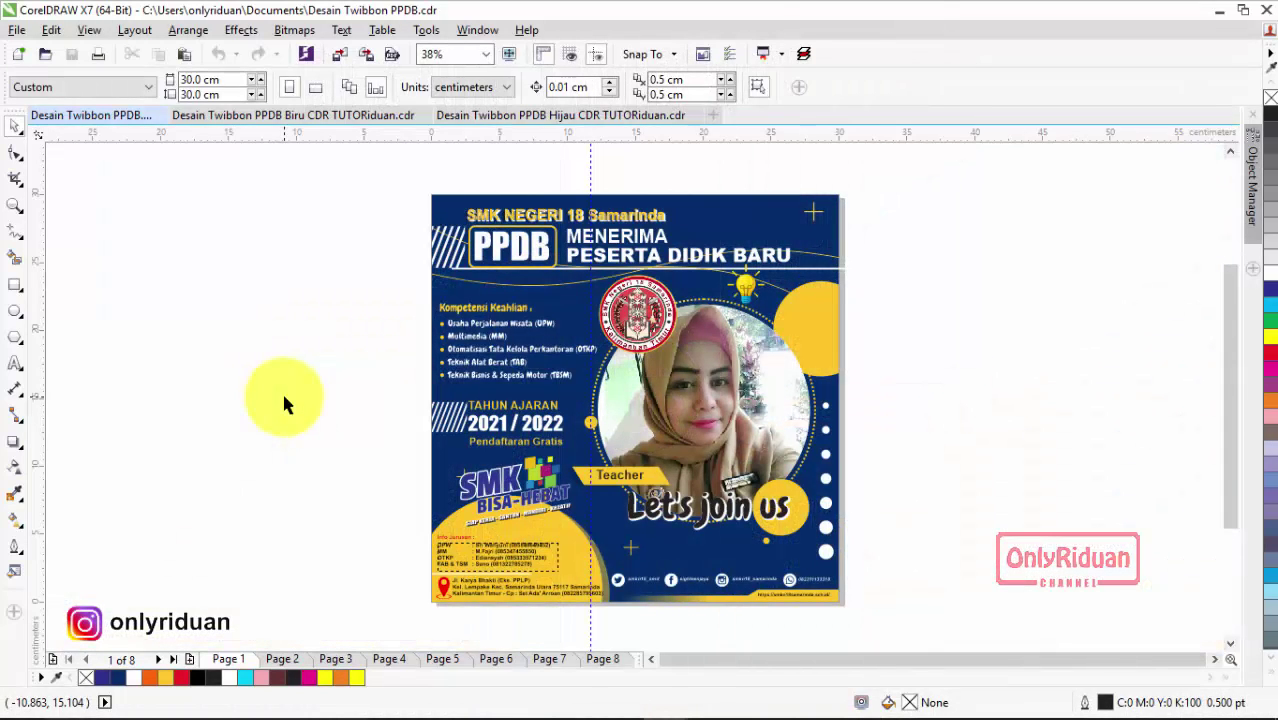
Look over the blue and green Twibbon PPDB documents, and pages 2 to 6 of Desain Twibbon PPDB
left_click(305, 114)
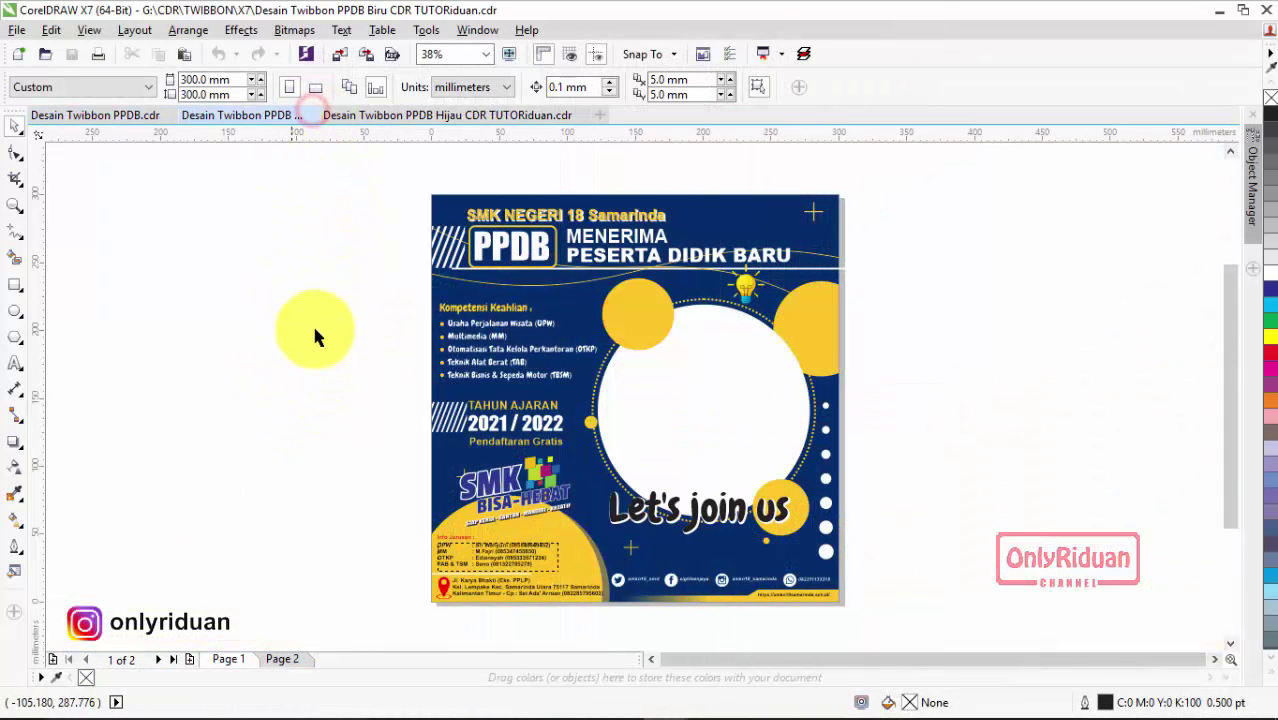
left_click(490, 116)
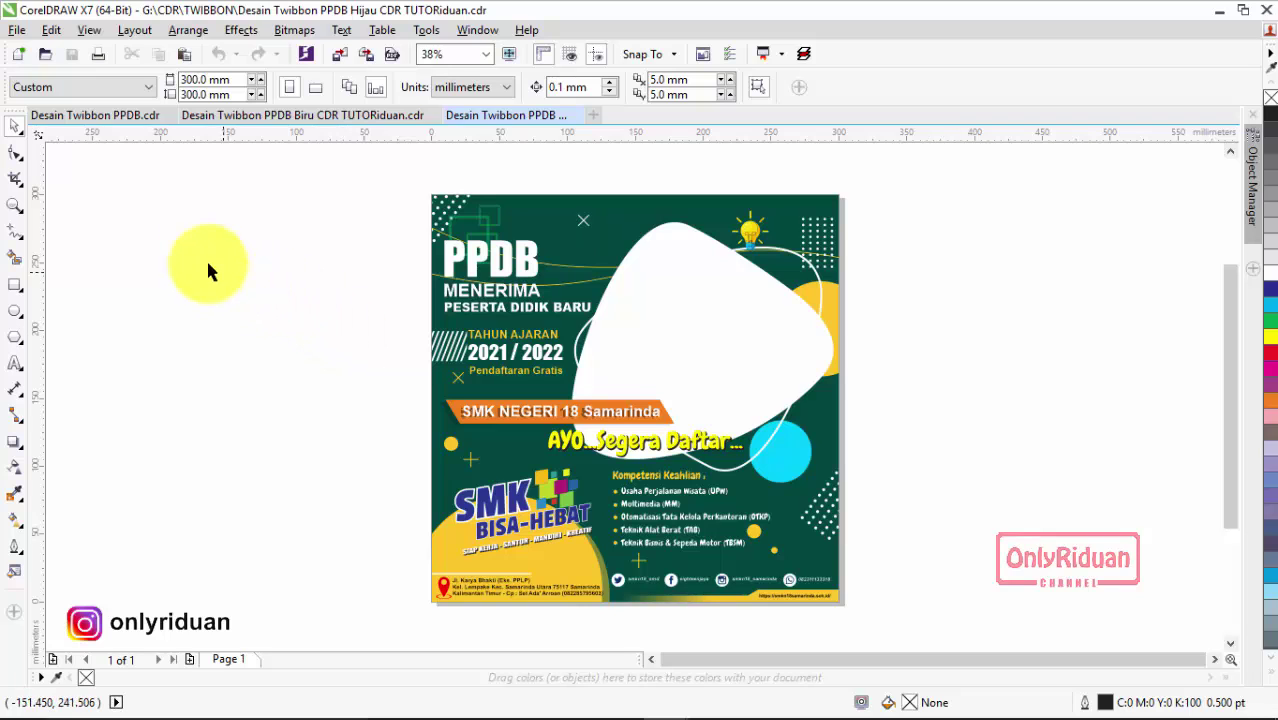
left_click(100, 112)
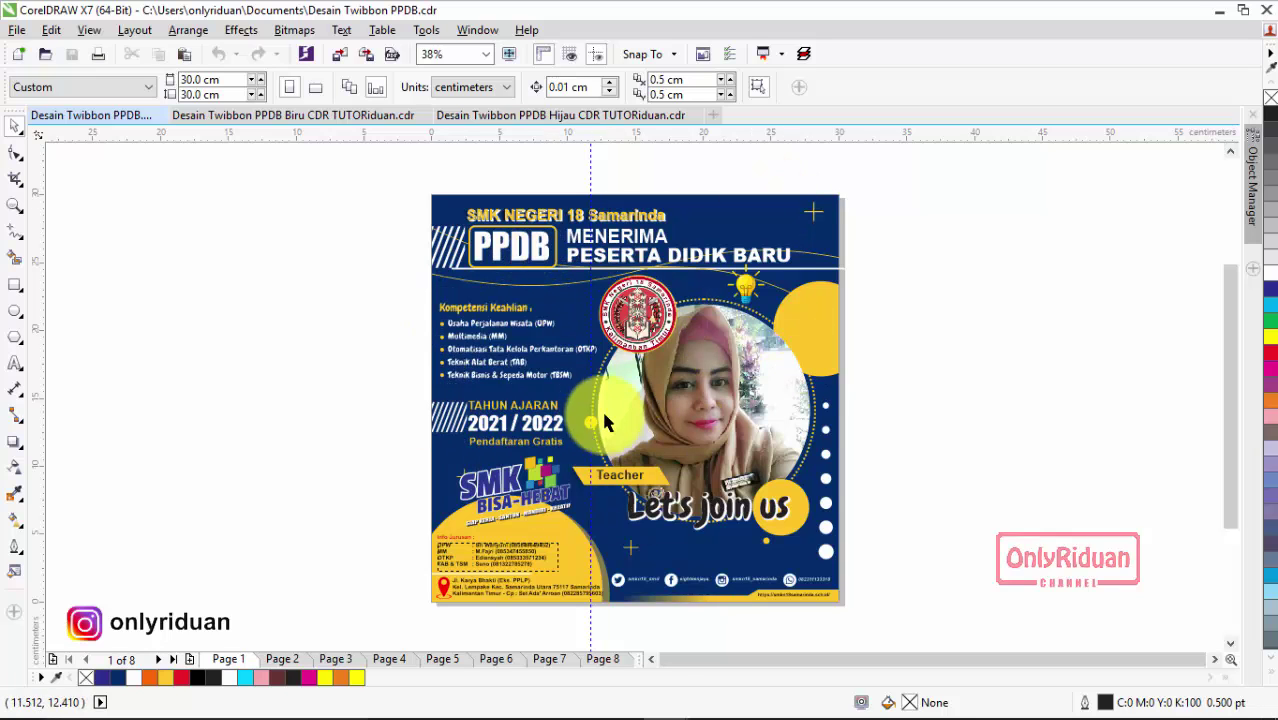
left_click(282, 659)
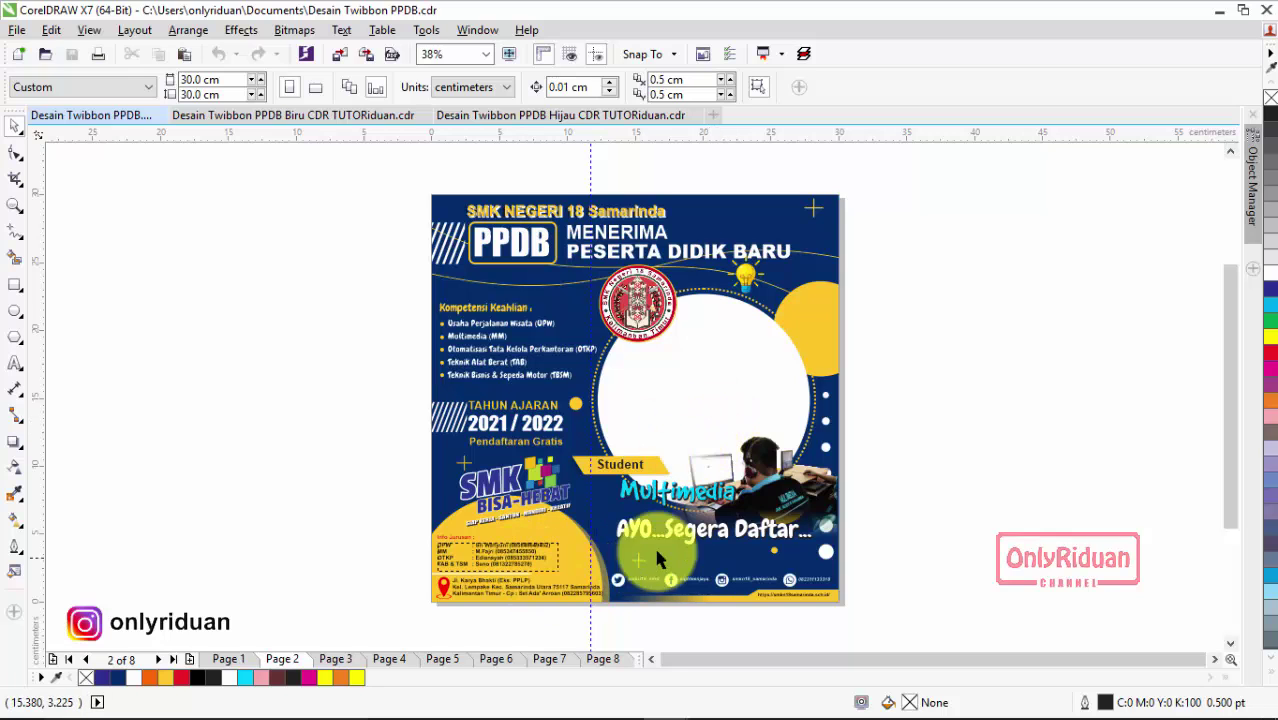
left_click(336, 659)
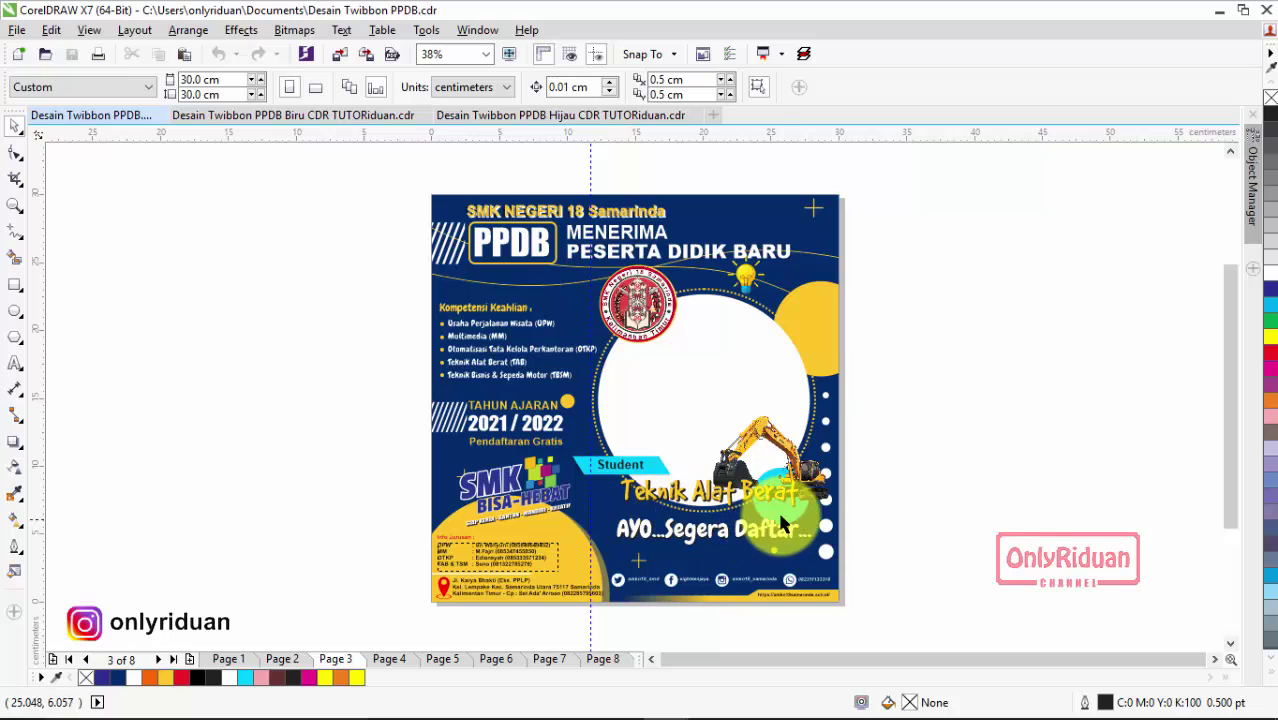
left_click(390, 660)
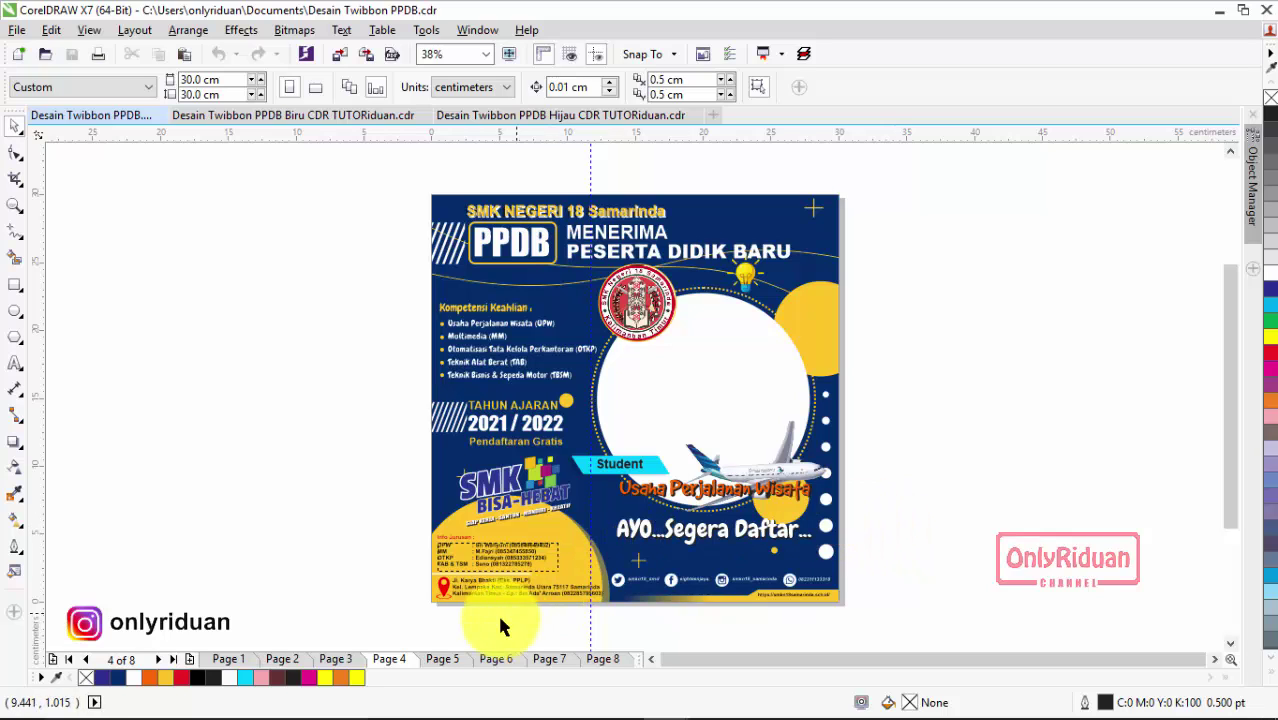
left_click(446, 660)
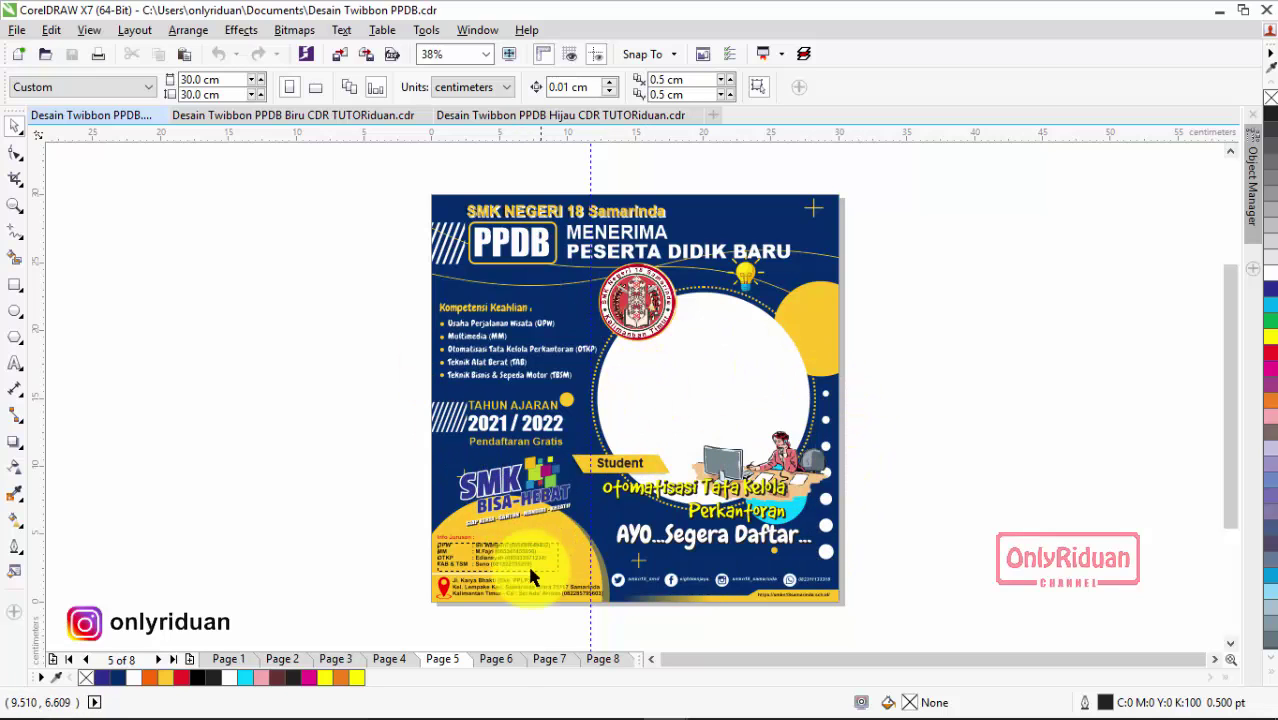
left_click(497, 660)
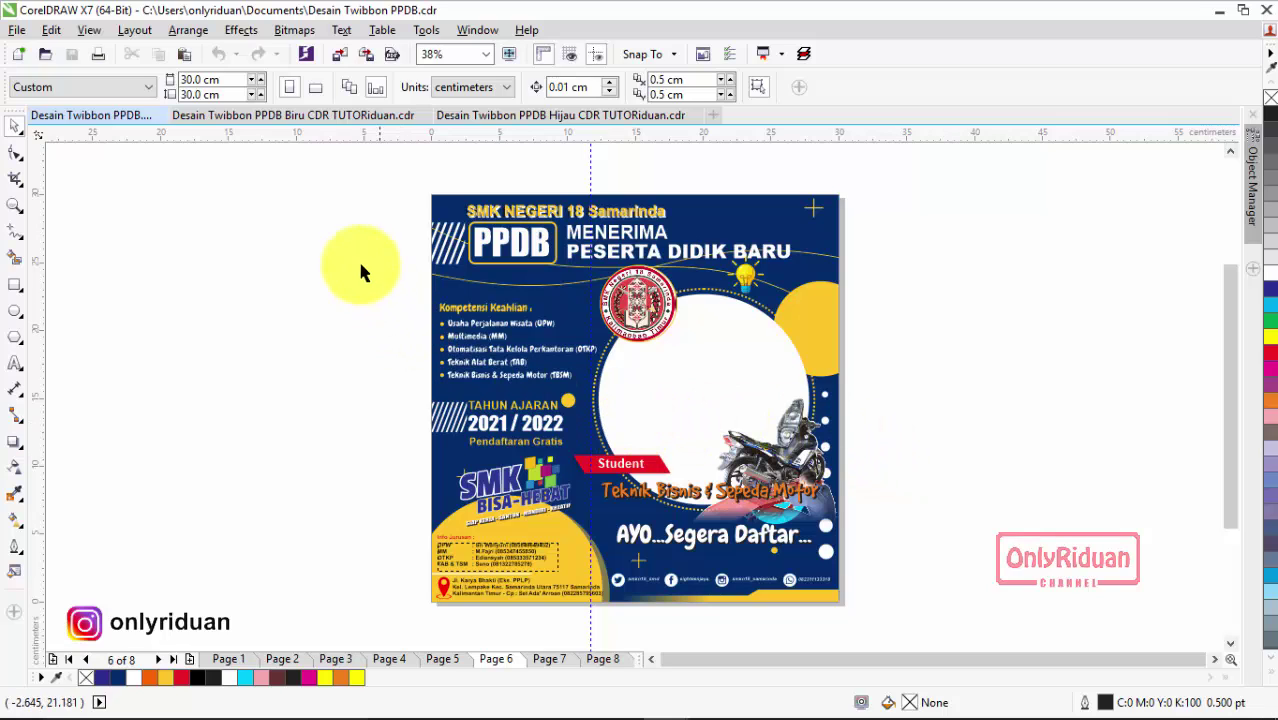
Compare the blue document with pages 2 and 3 of Desain Twibbon PPDB, ending on the blue document
left_click(322, 115)
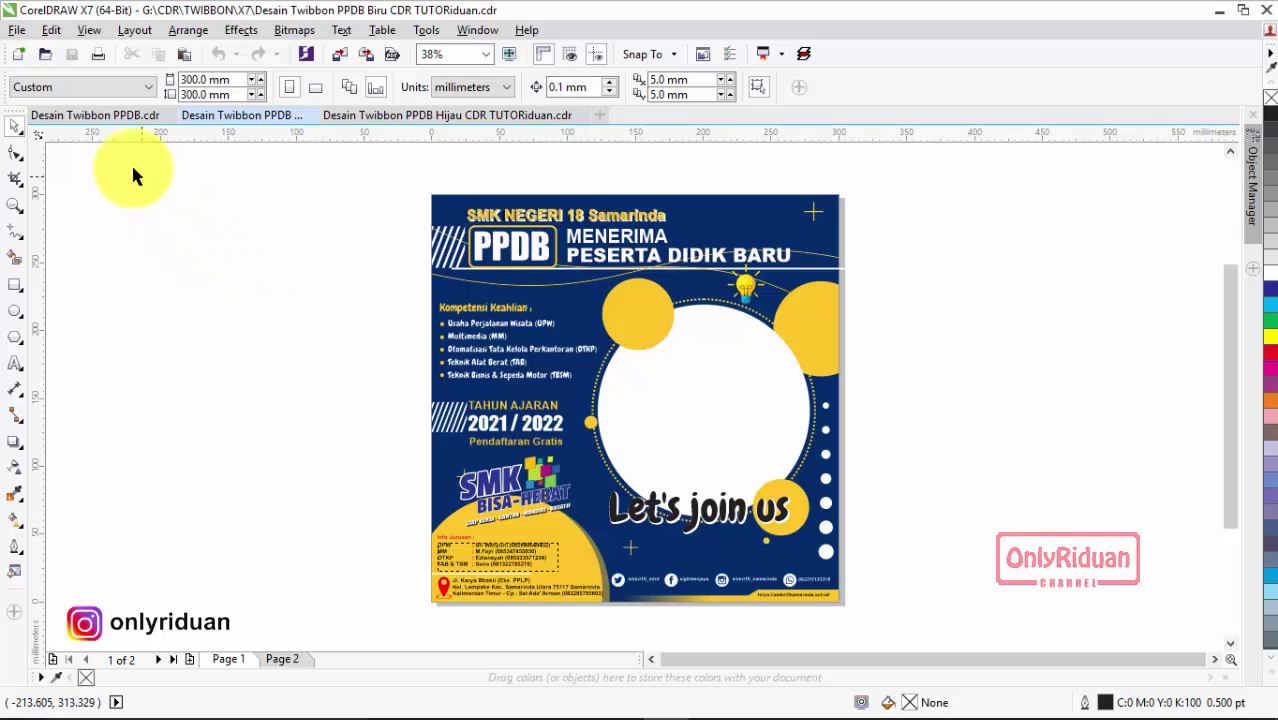
left_click(100, 116)
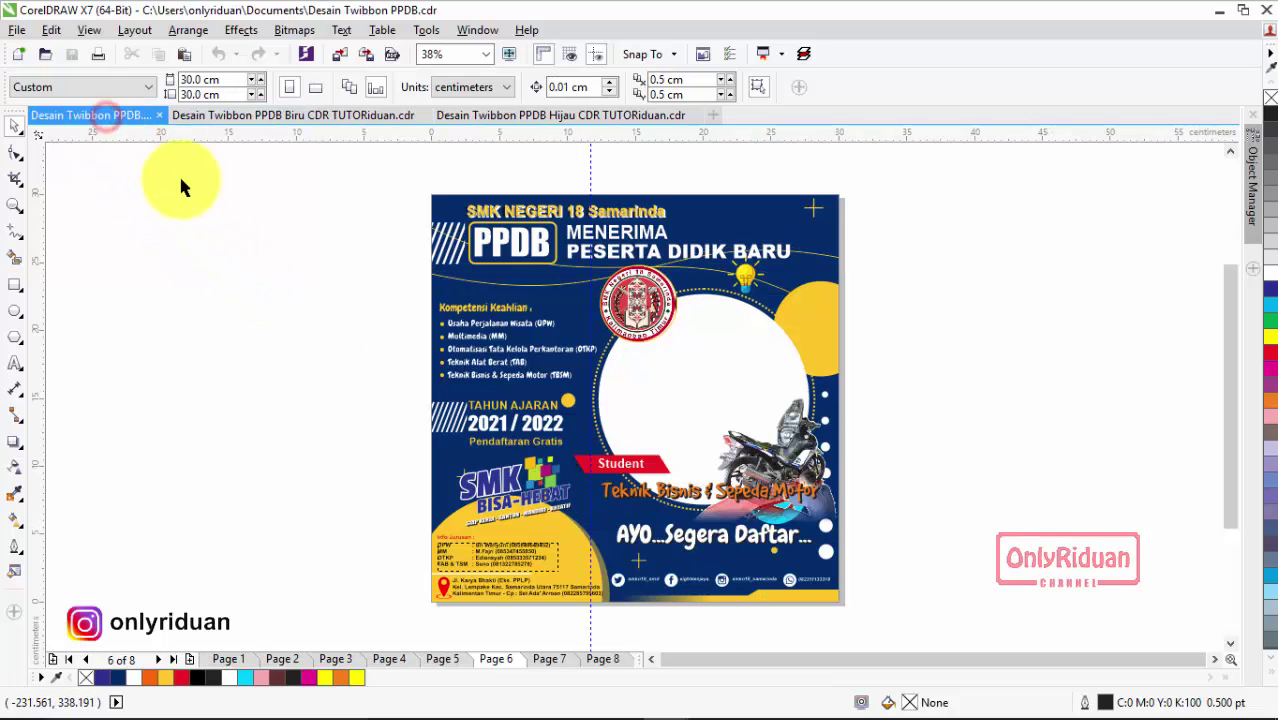
left_click(280, 660)
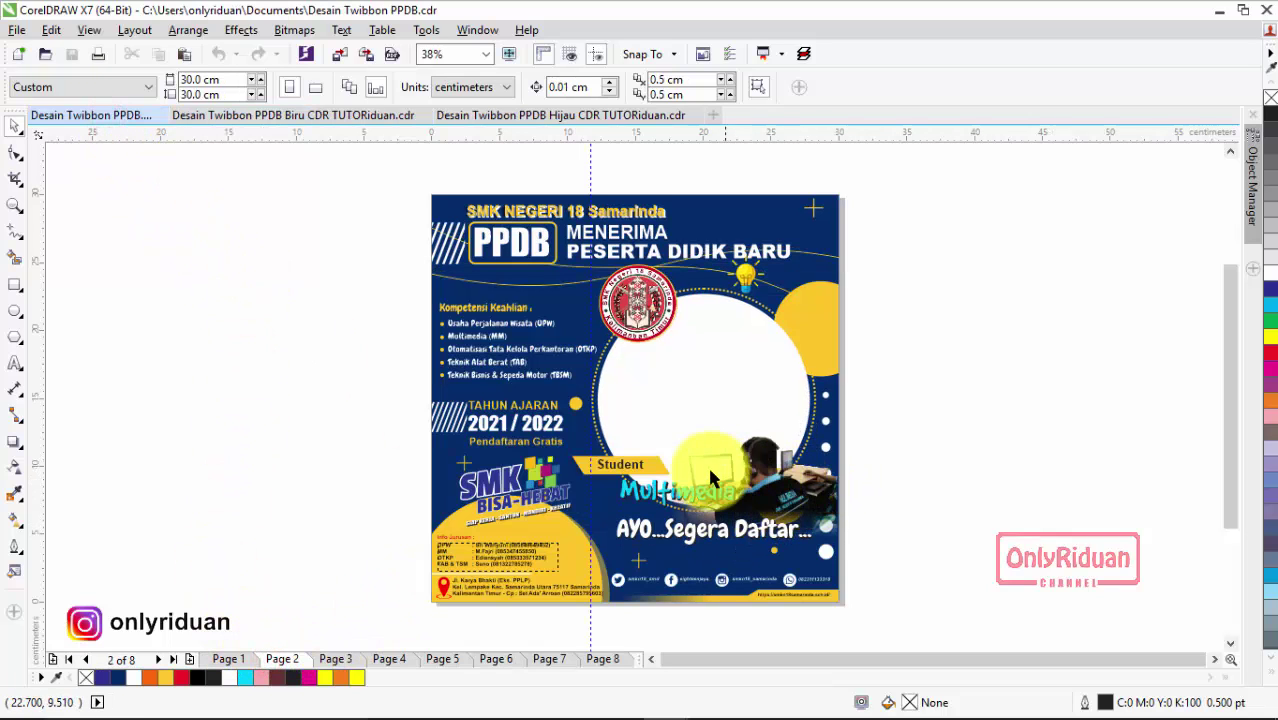
left_click(336, 659)
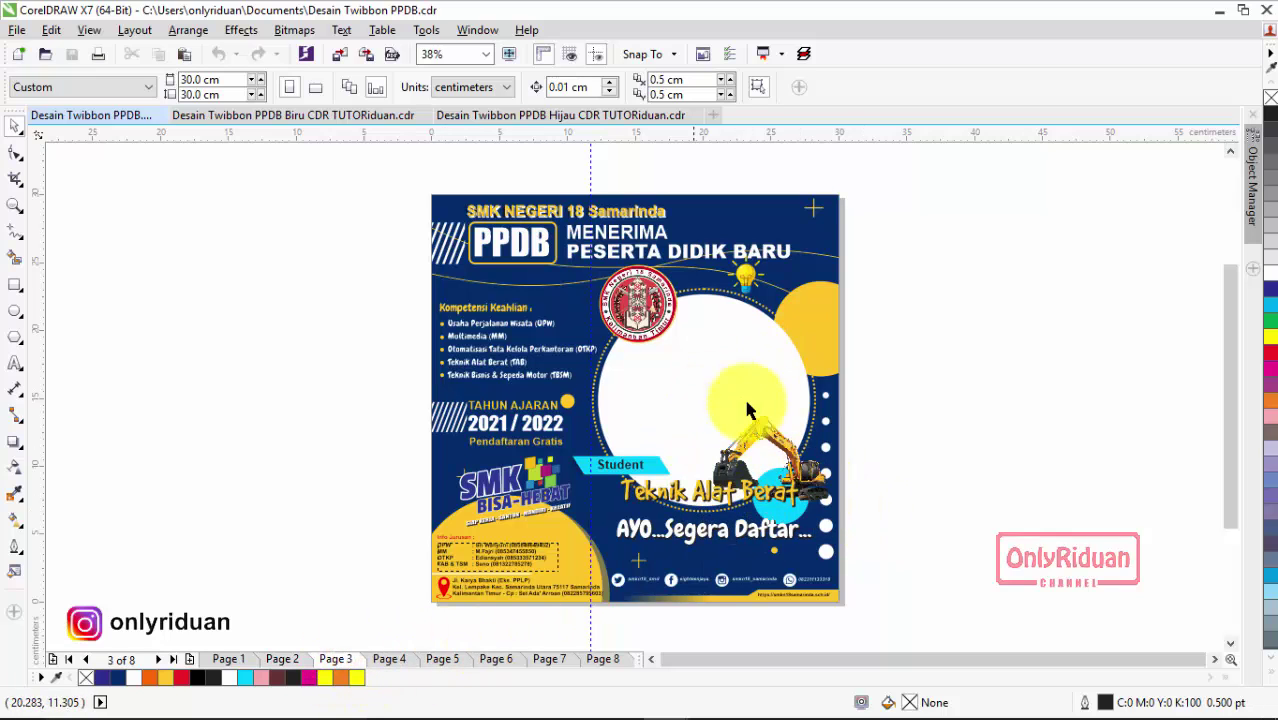
left_click(348, 117)
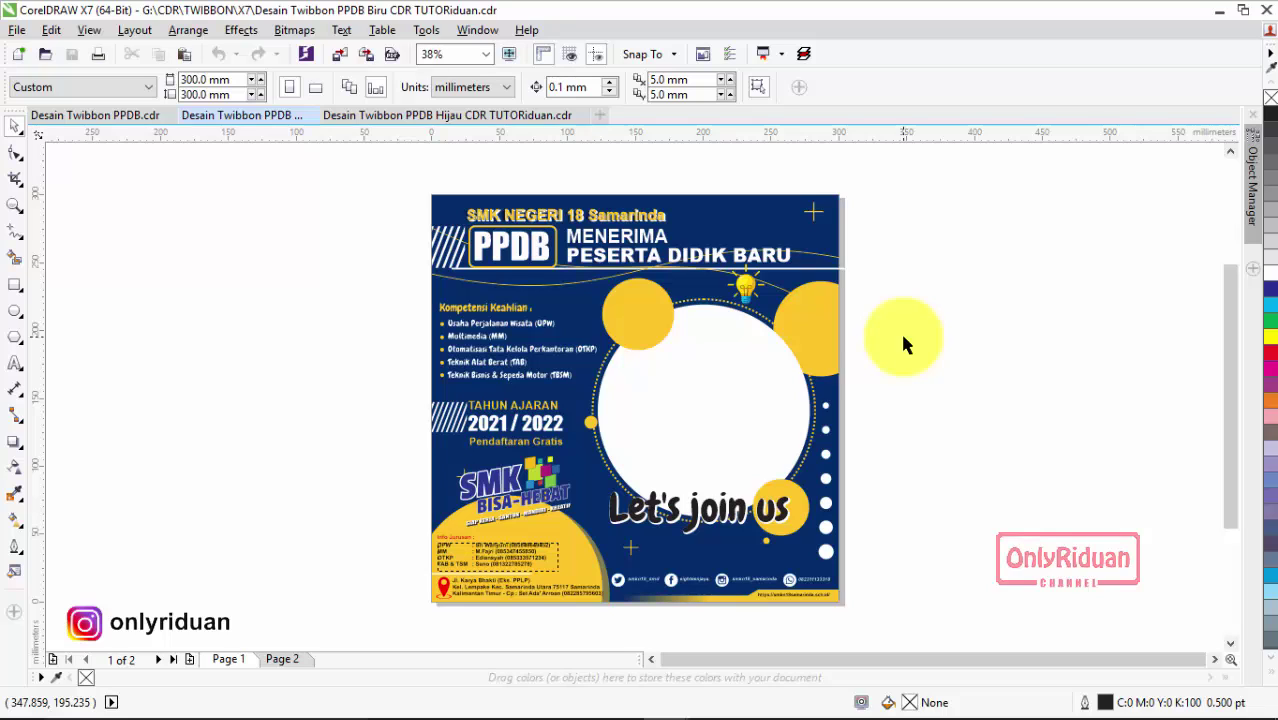
Try moving the white photo circle off the page, and undo the move
left_click(747, 366)
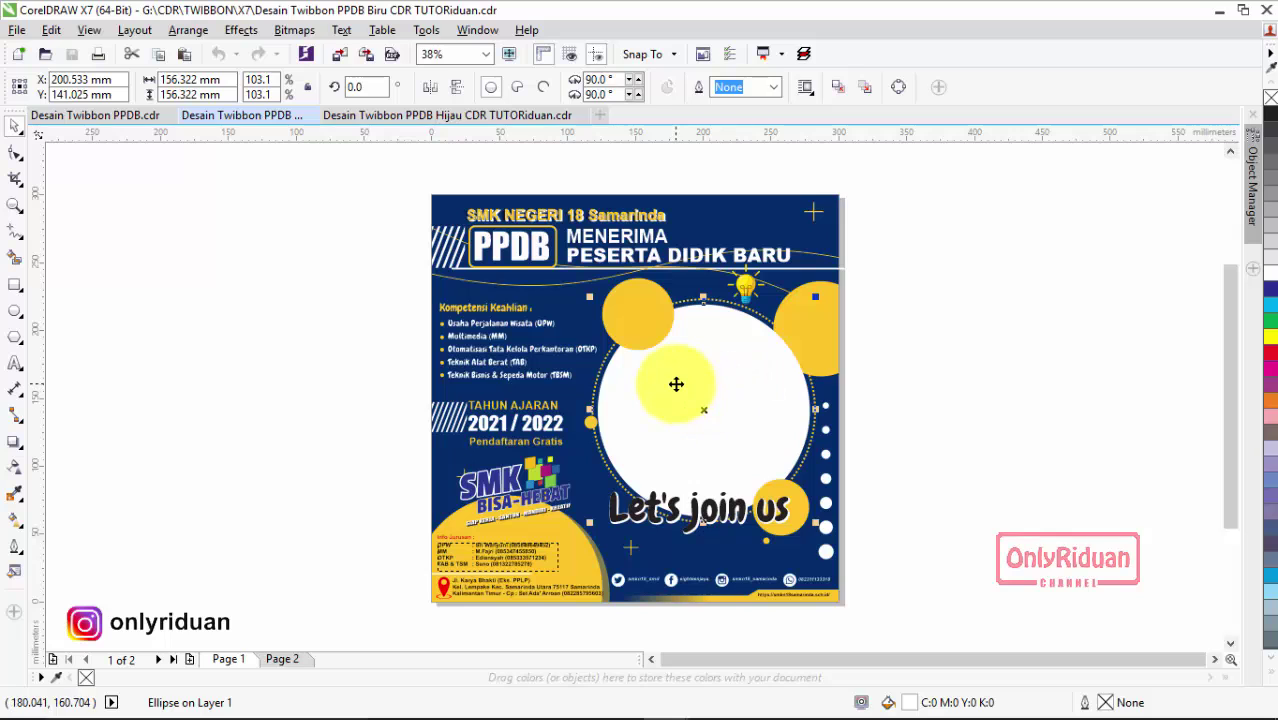
left_click_drag(676, 384, 979, 389)
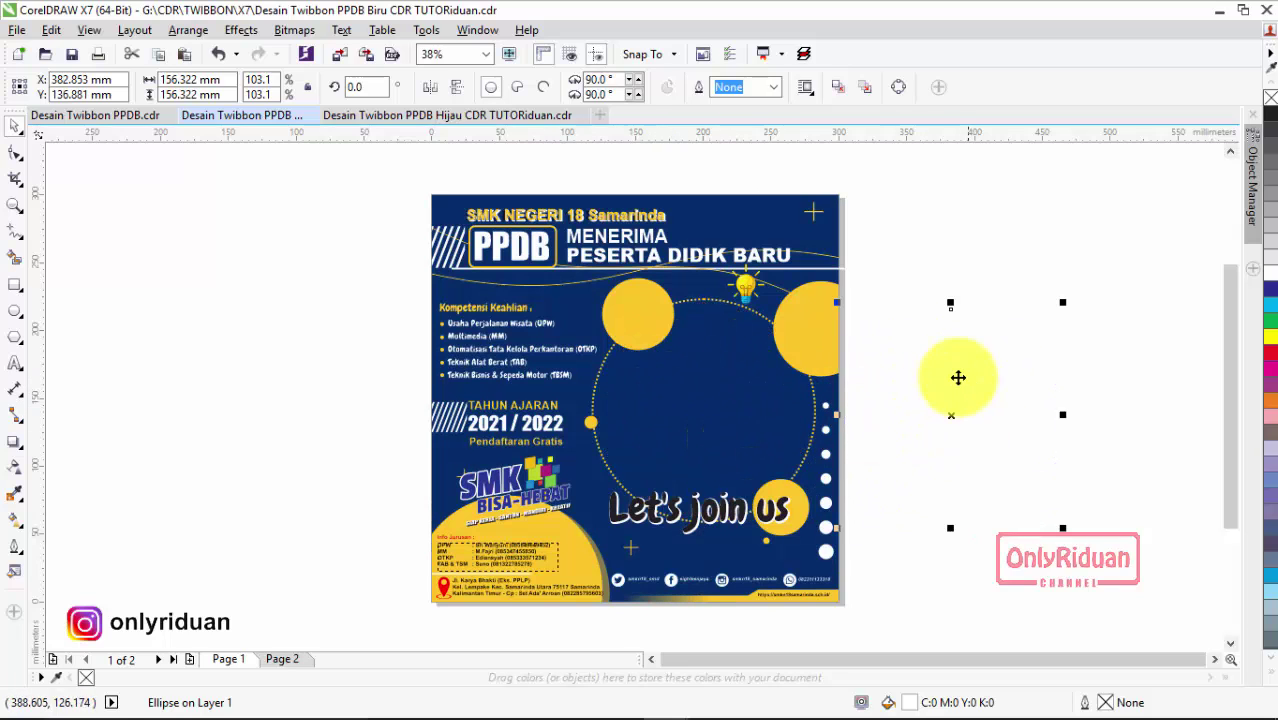
key("ctrl+z")
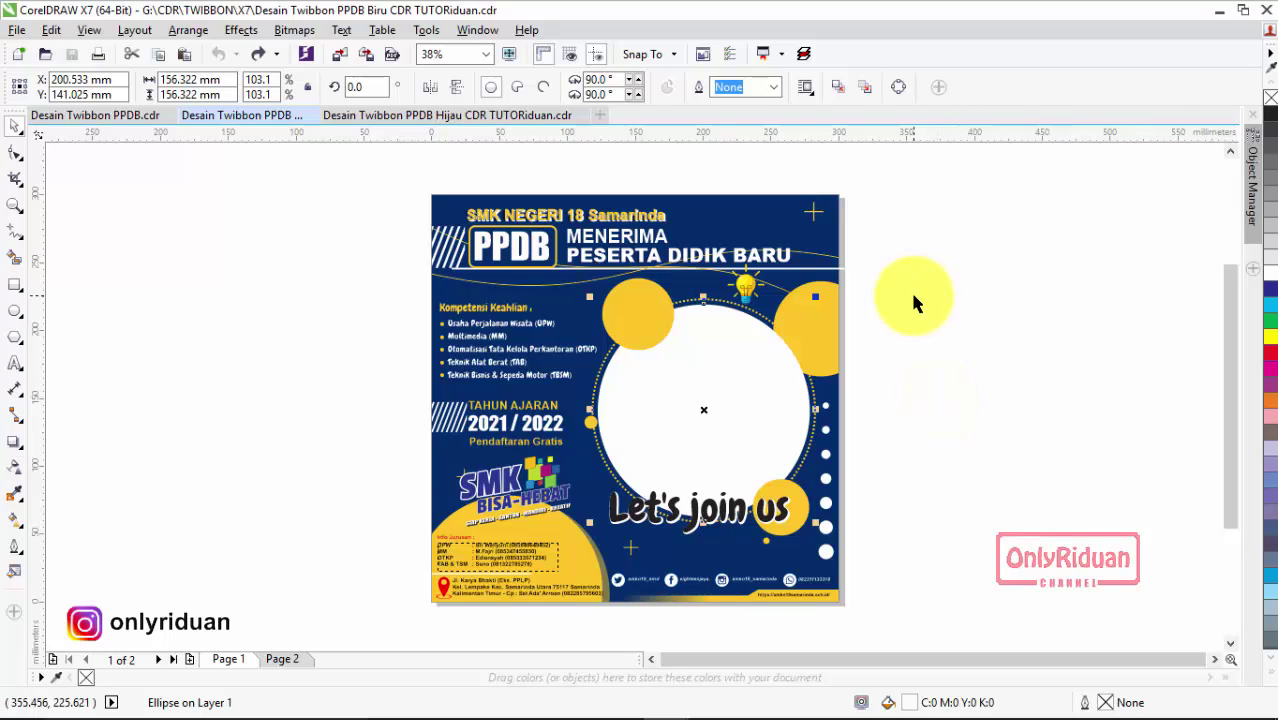
left_click(912, 298)
Trim the blue background with the white photo circle to cut a round hole in it
left_click(711, 389)
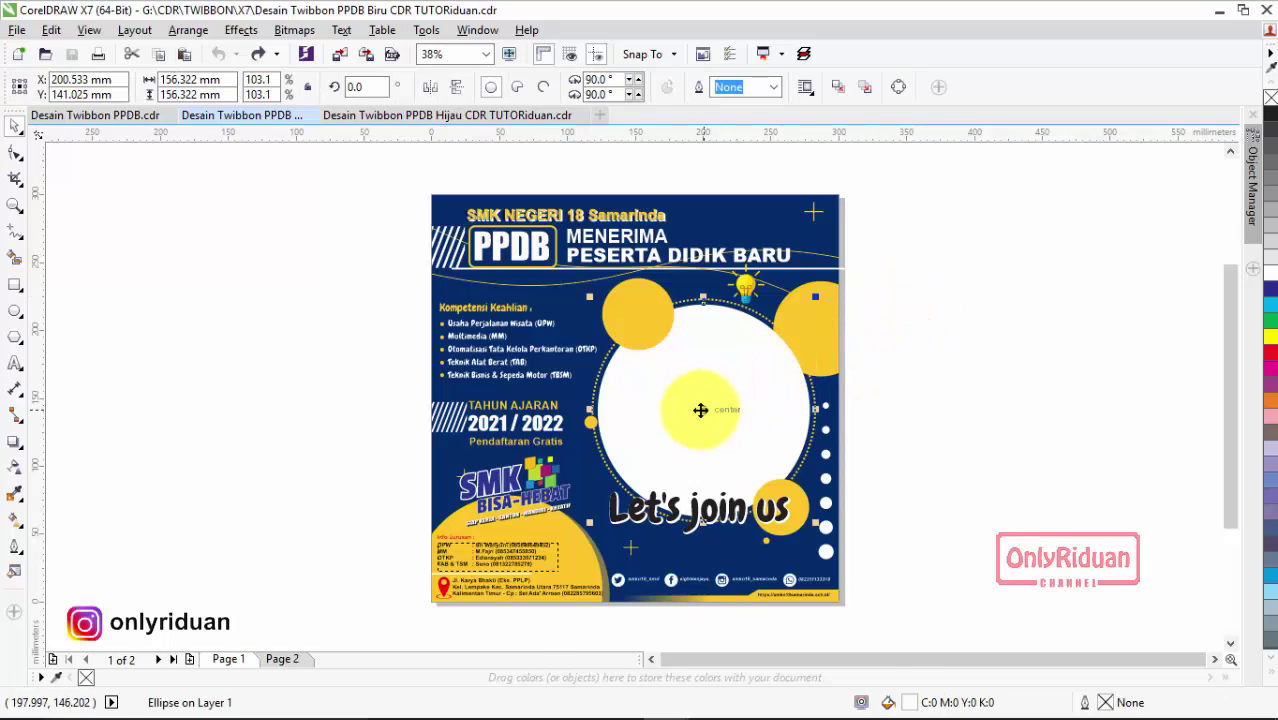
key("shift")
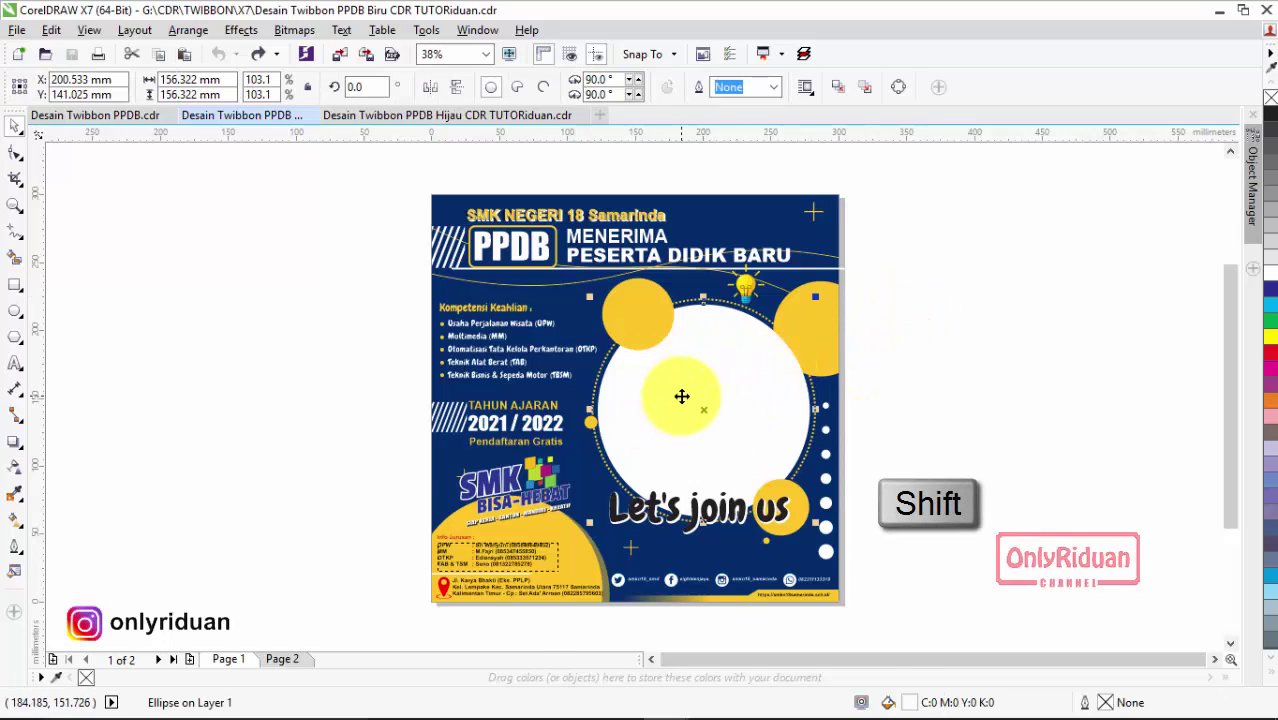
left_click(751, 214, "shift")
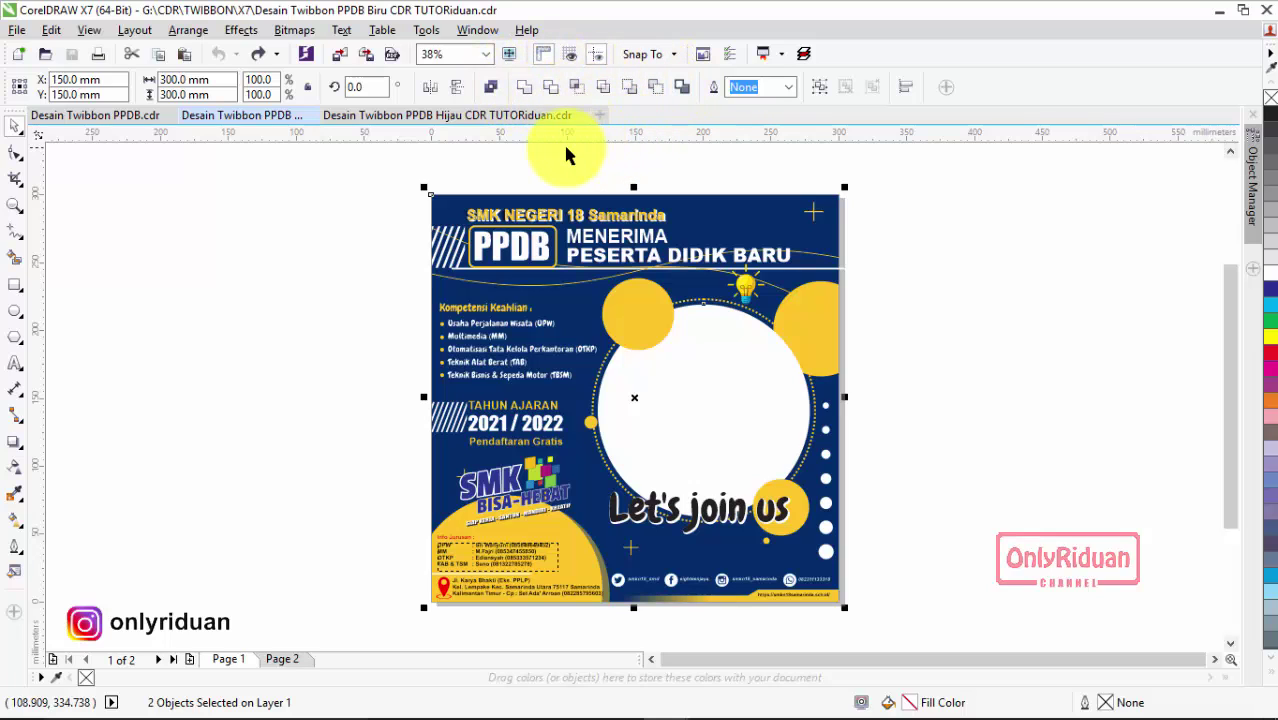
left_click(550, 87)
Move the white circle out of the cutout onto the empty area beside the page, and clear the selection
left_click(705, 355)
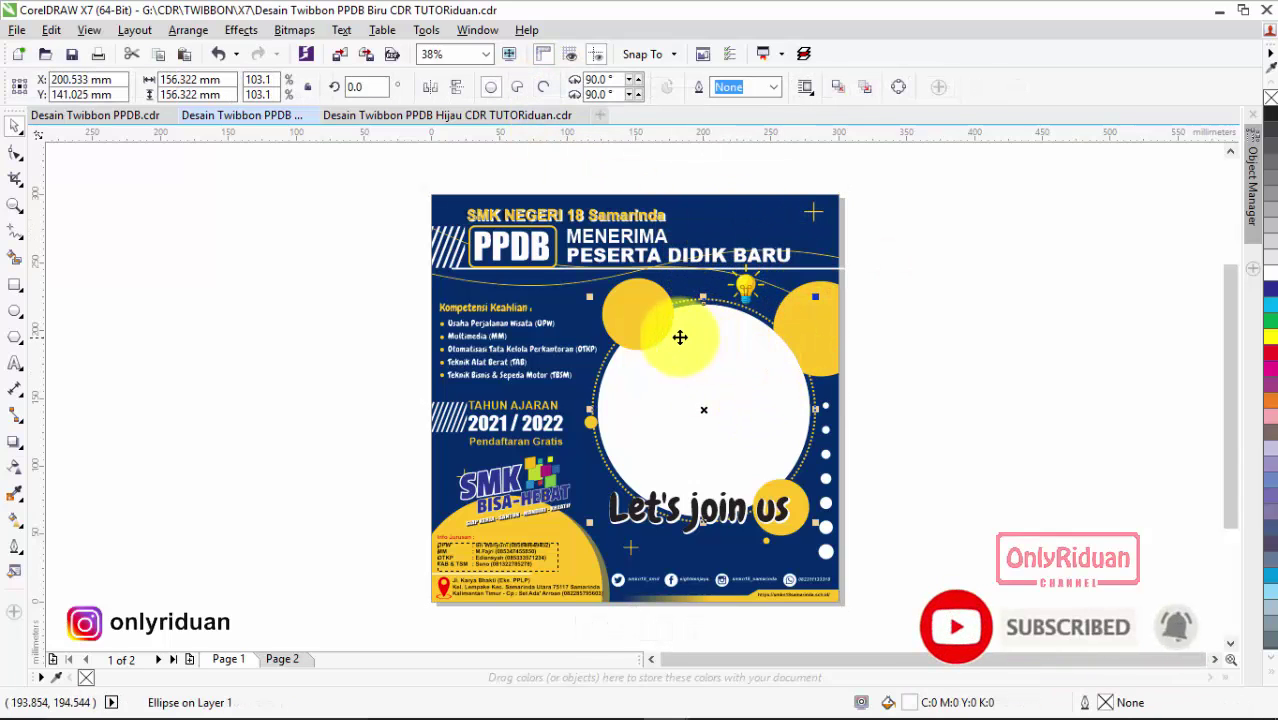
left_click(958, 362)
left_click(733, 428)
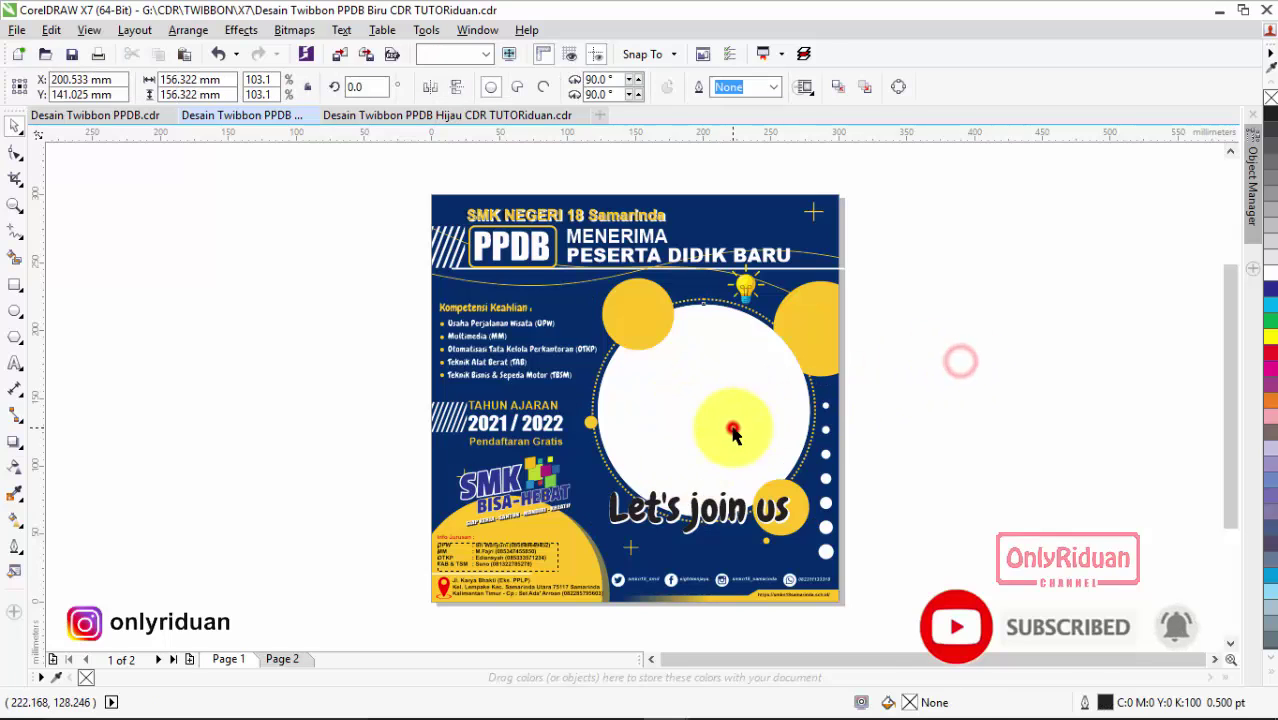
left_click_drag(648, 371, 936, 362)
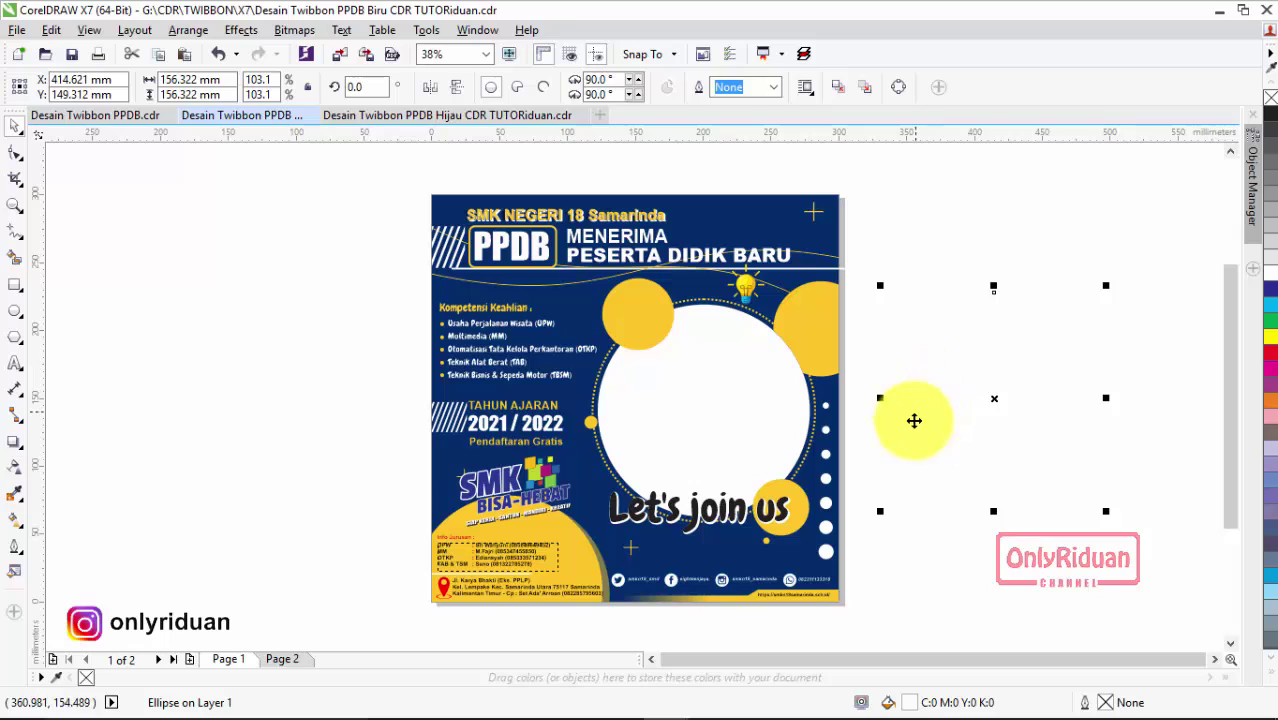
key("Escape")
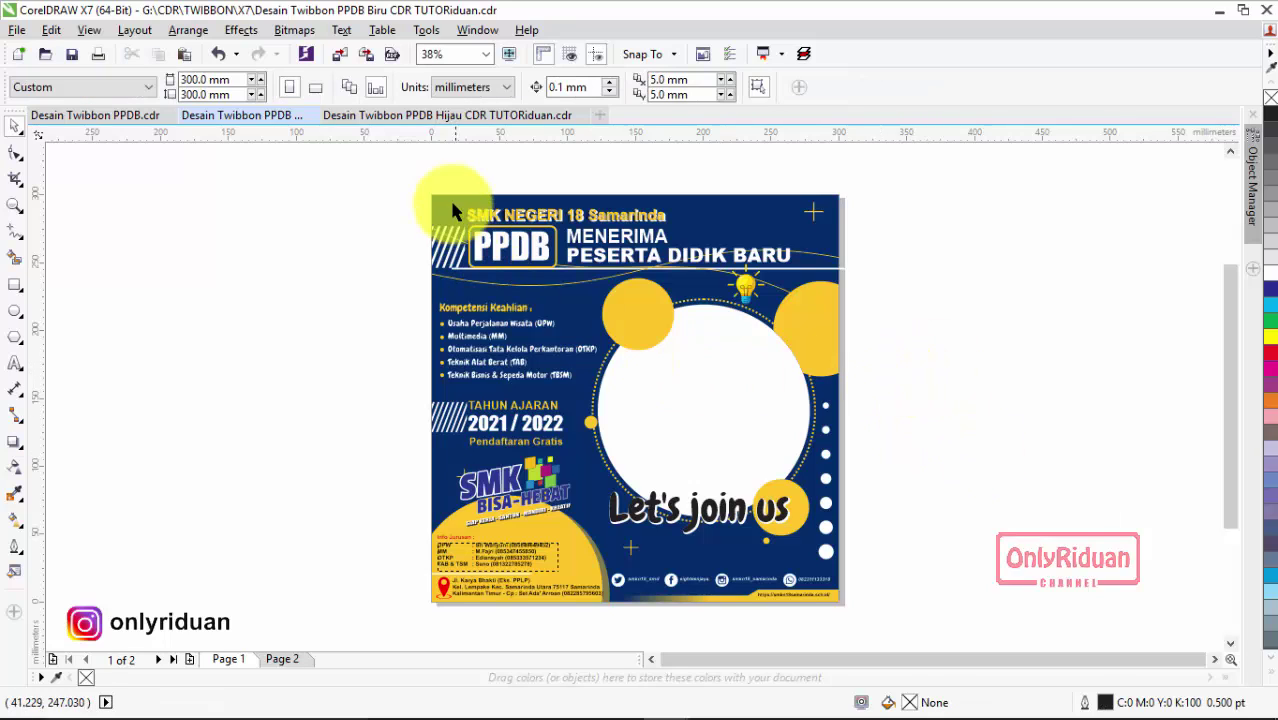
Trim the background of the green Twibbon PPDB document with the white rounded photo shape
left_click(464, 117)
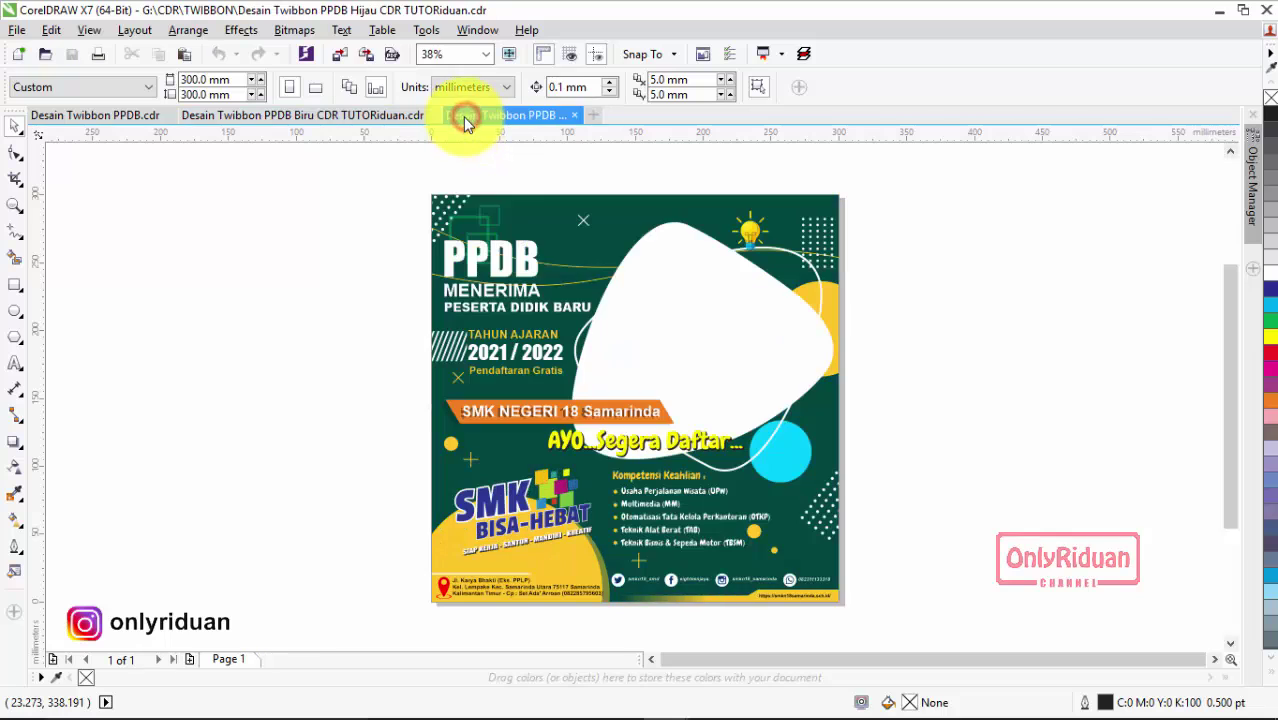
left_click(687, 333, "shift")
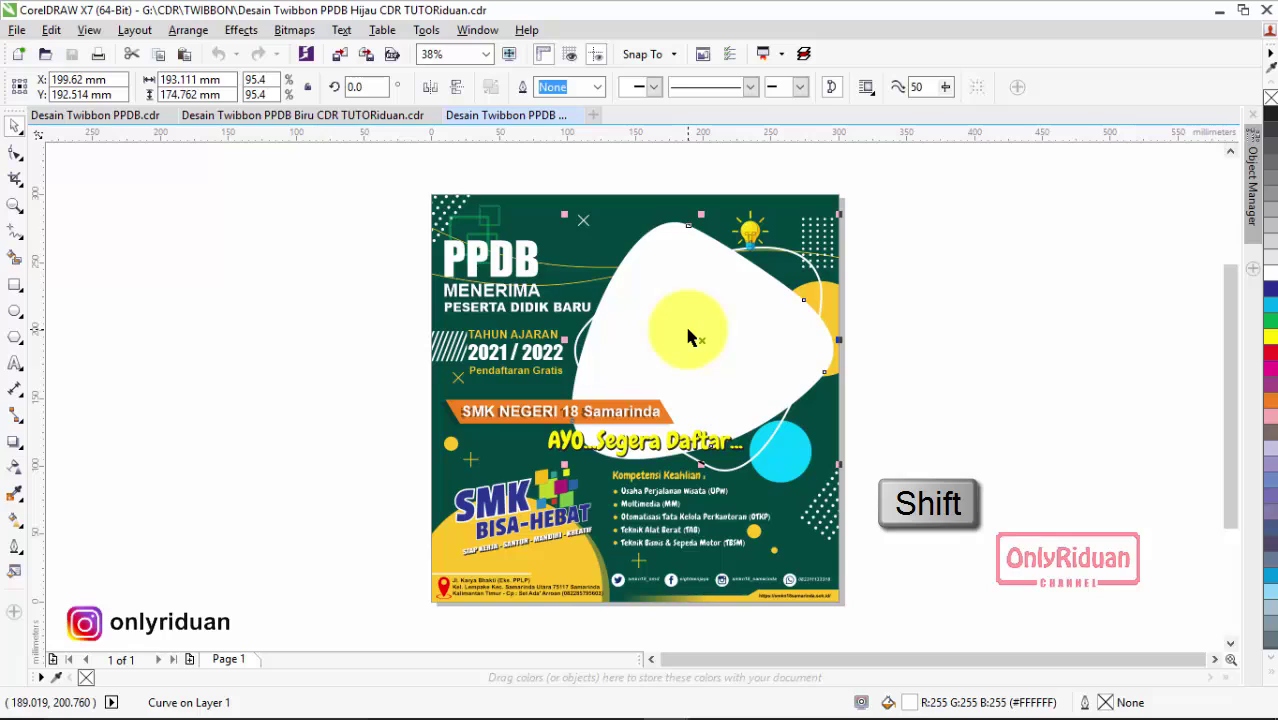
left_click(633, 207, "shift")
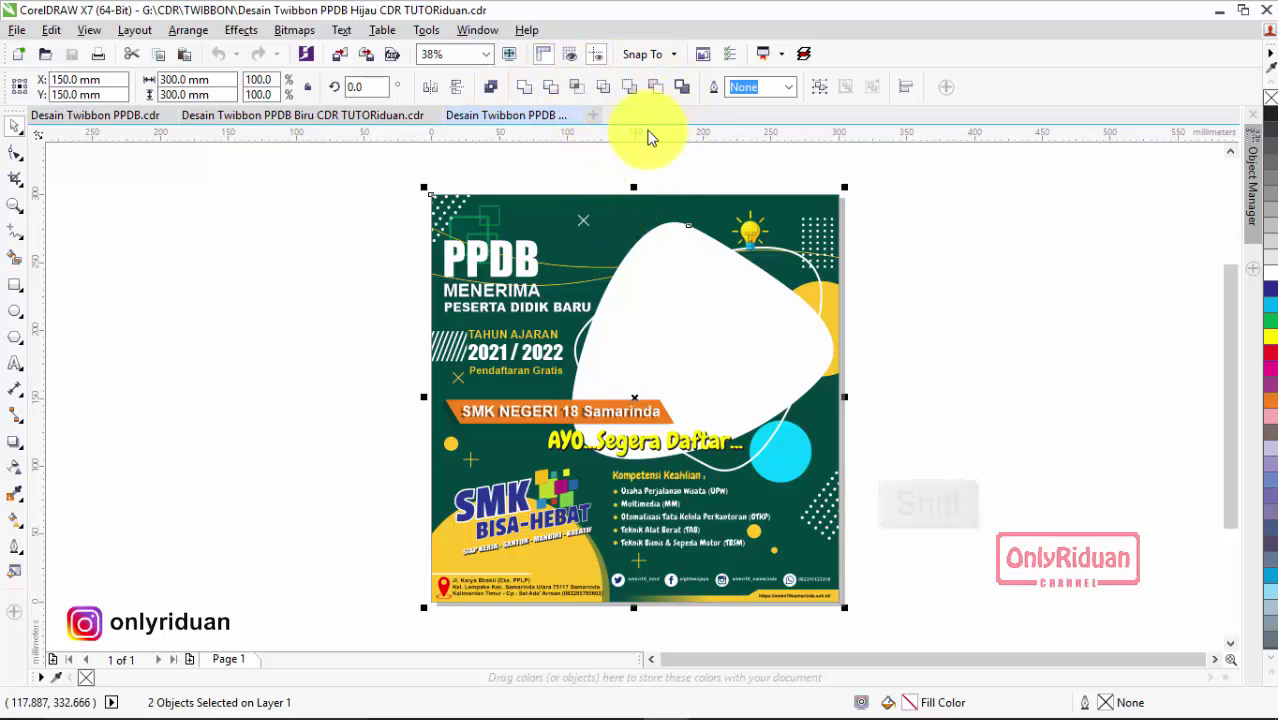
left_click(553, 87)
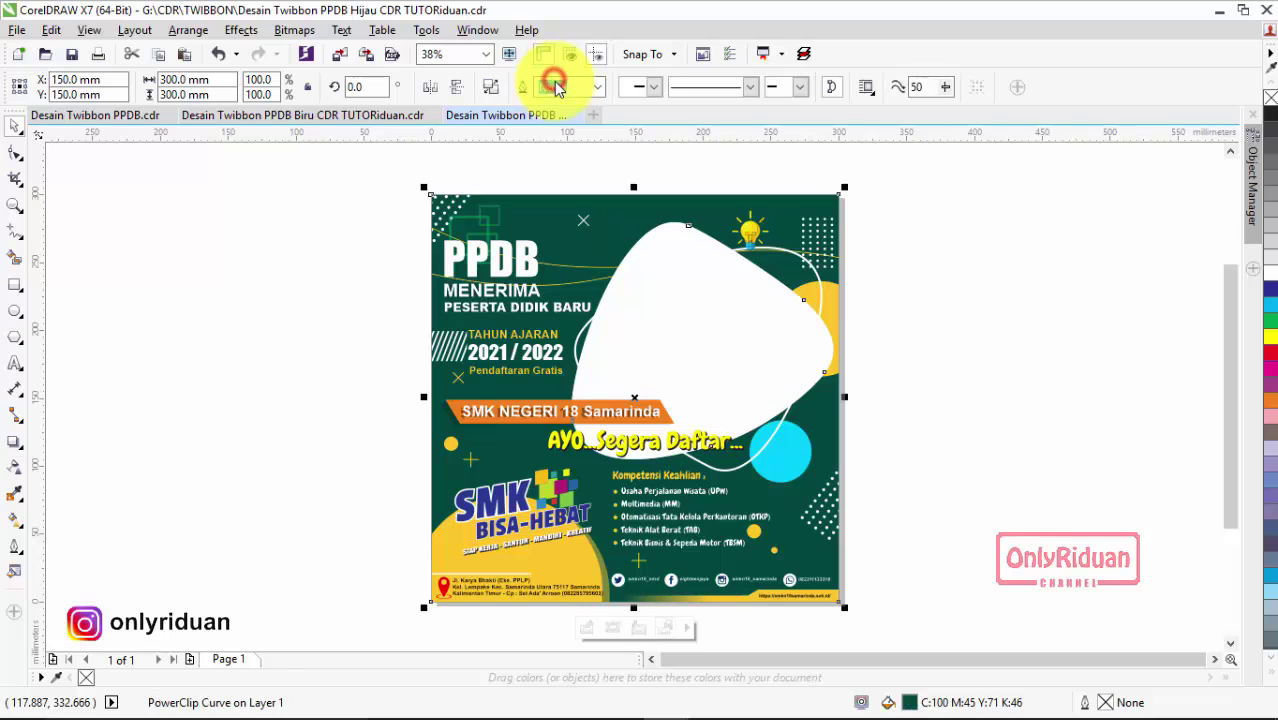
Move the white rounded shape out of the green design's cutout and delete it
left_click(935, 277)
left_click(700, 325)
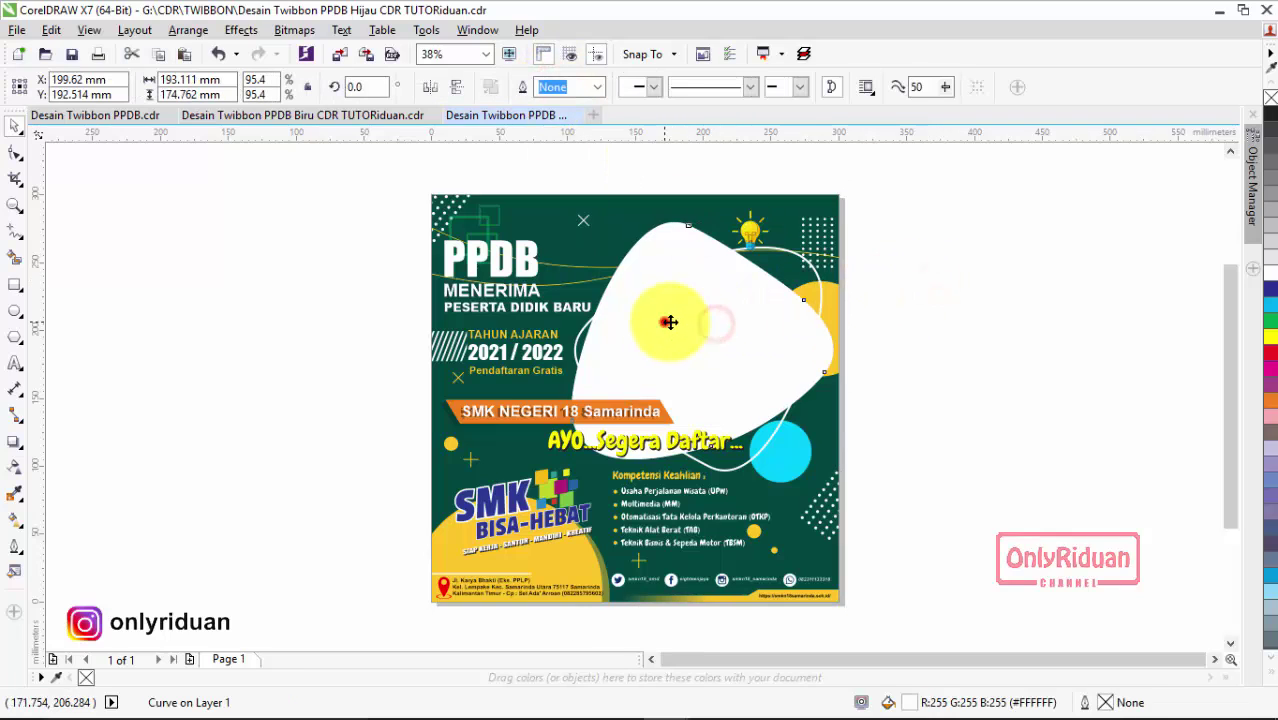
left_click_drag(665, 322, 966, 348)
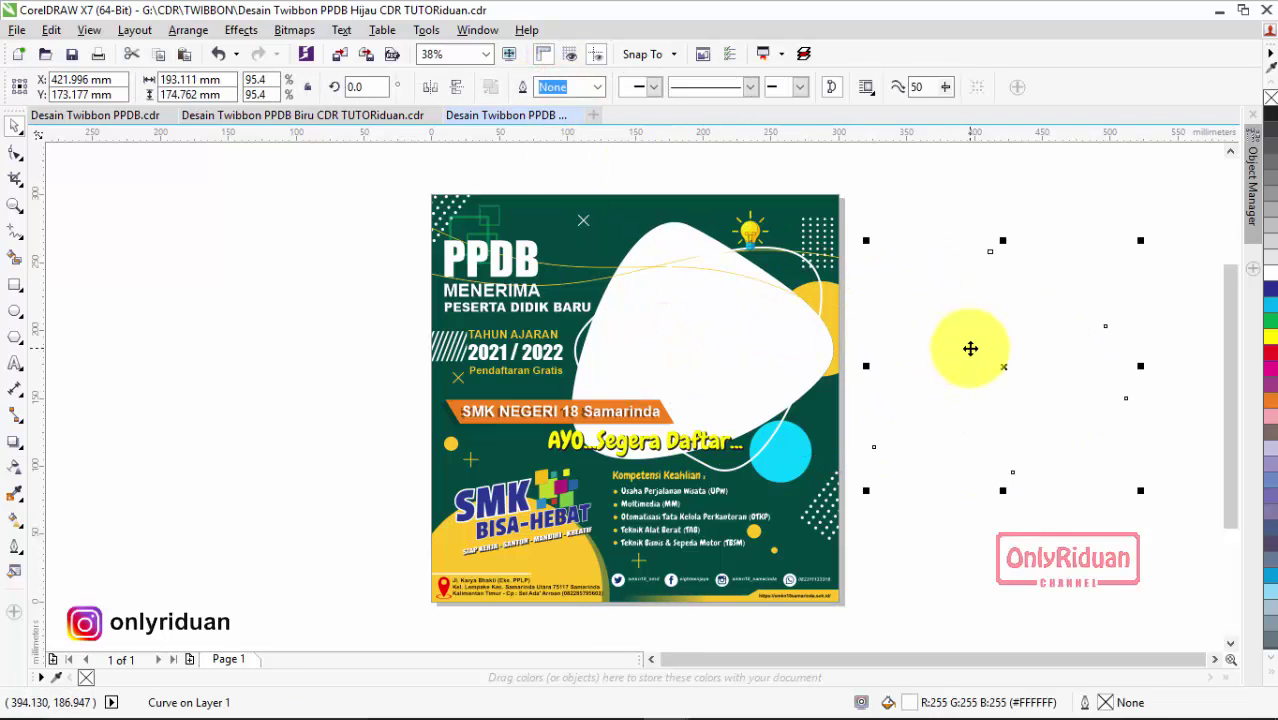
key("Delete")
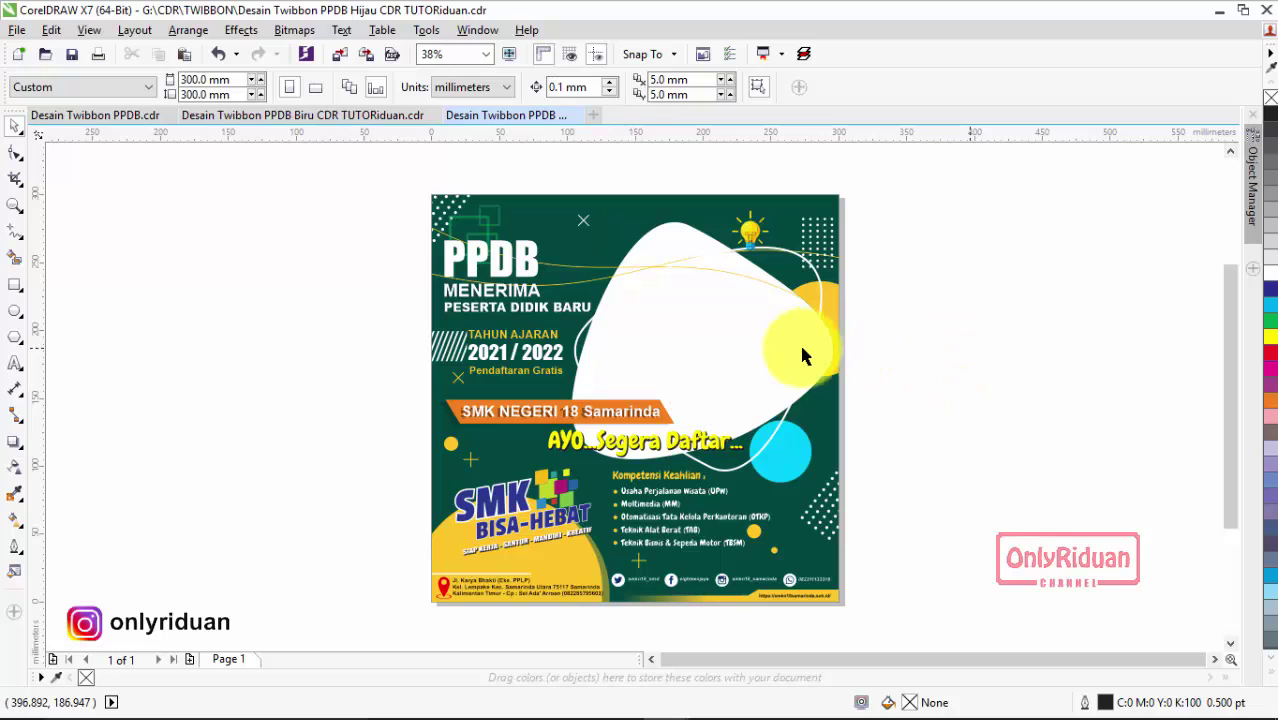
Select all objects on page 1 of the blue Twibbon document and open their export in the Pictures > Twibbon folder
left_click(340, 117)
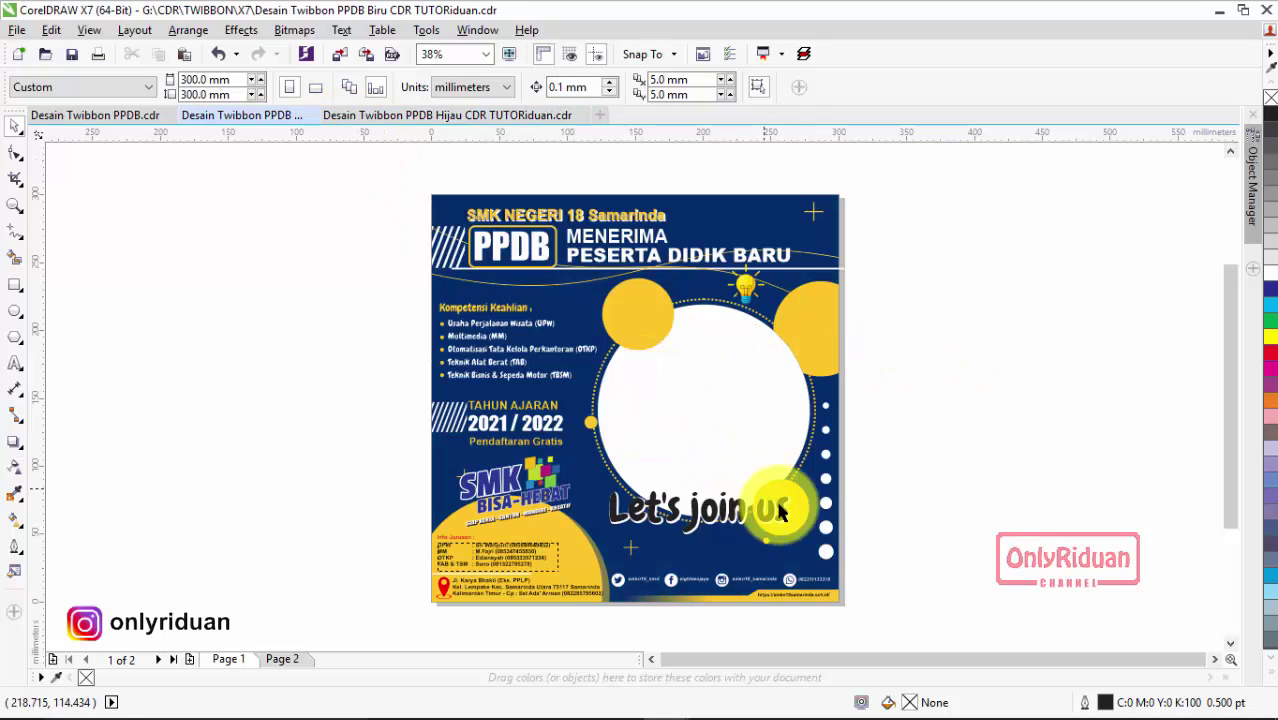
left_click_drag(921, 621, 405, 177)
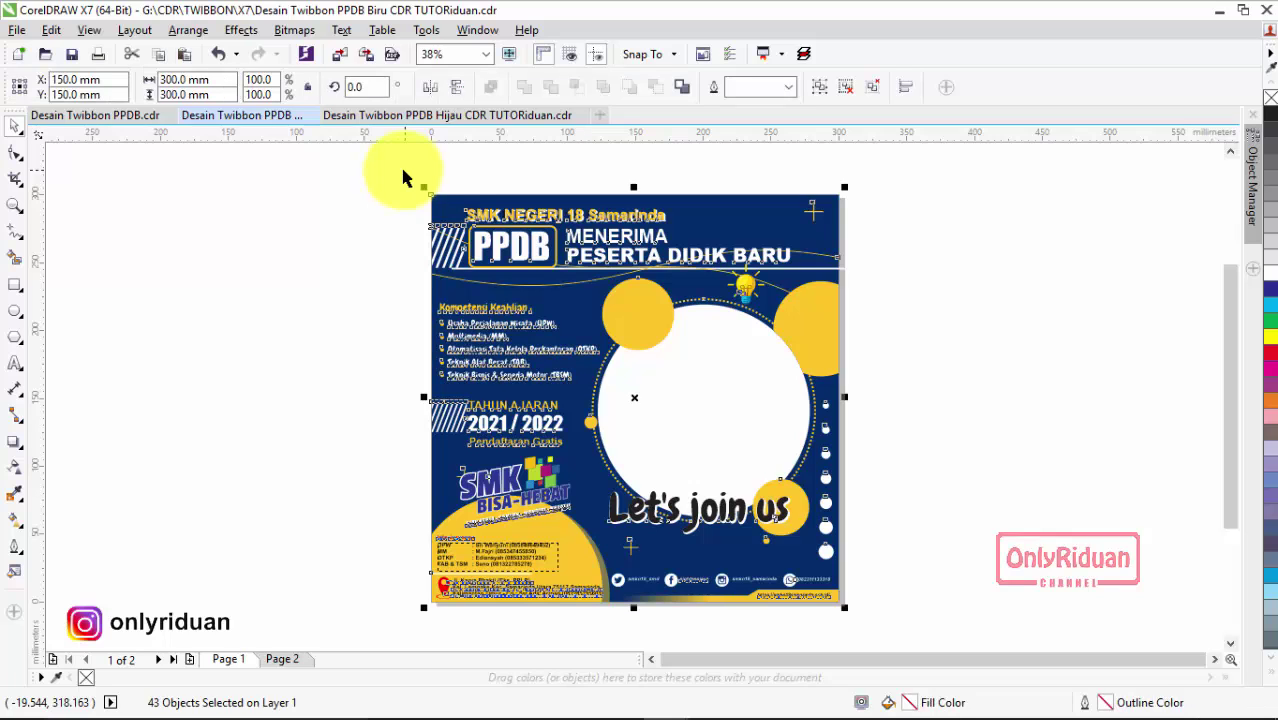
left_click(20, 37)
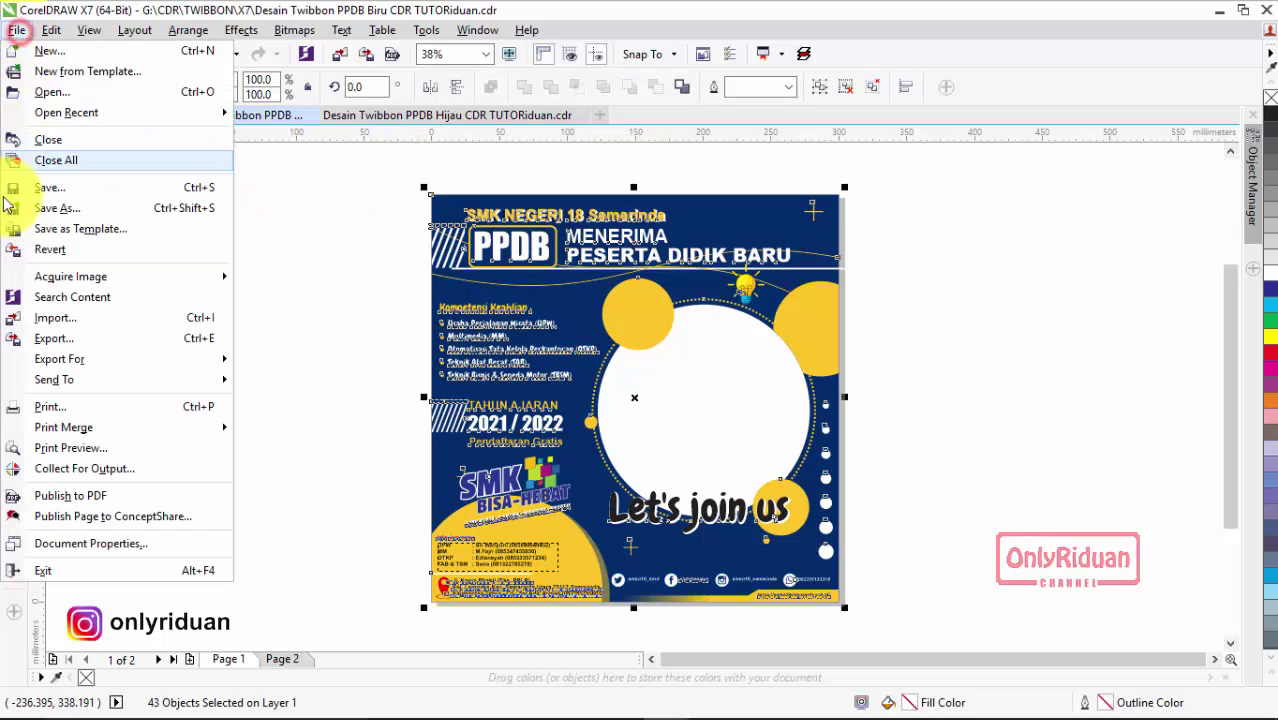
left_click(50, 340)
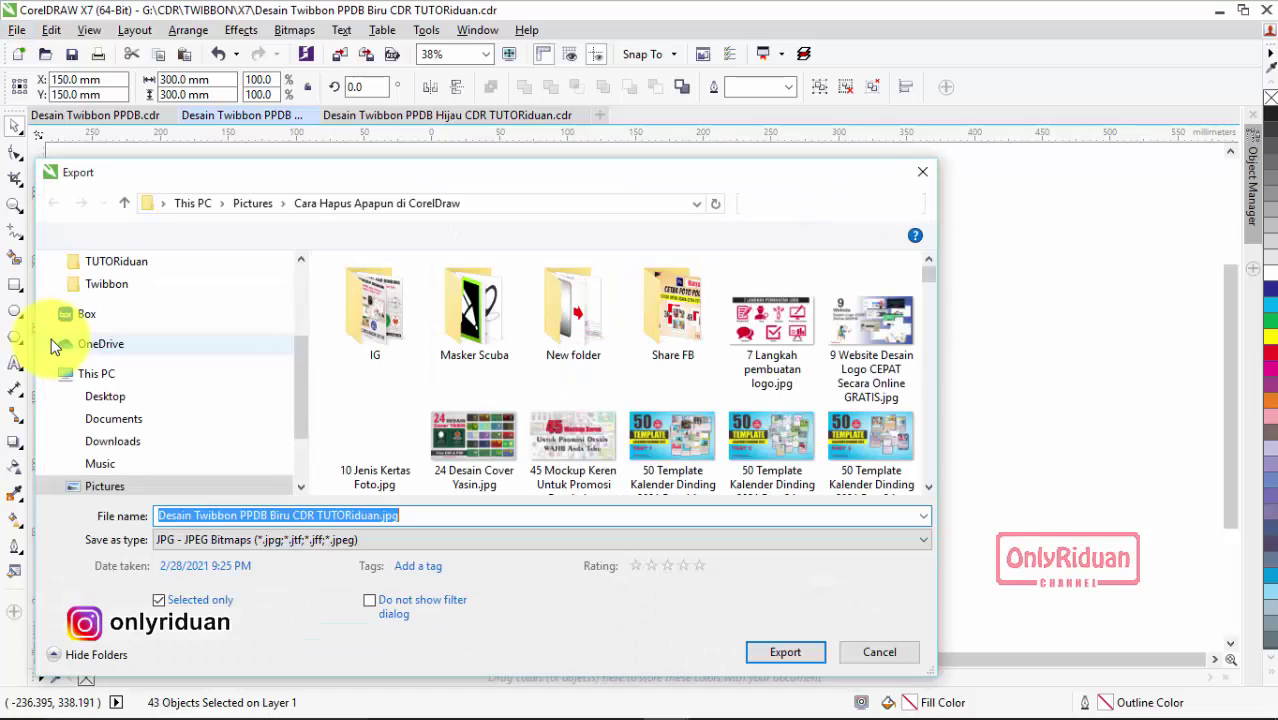
scroll(140, 420, "down", 1)
left_click(120, 441)
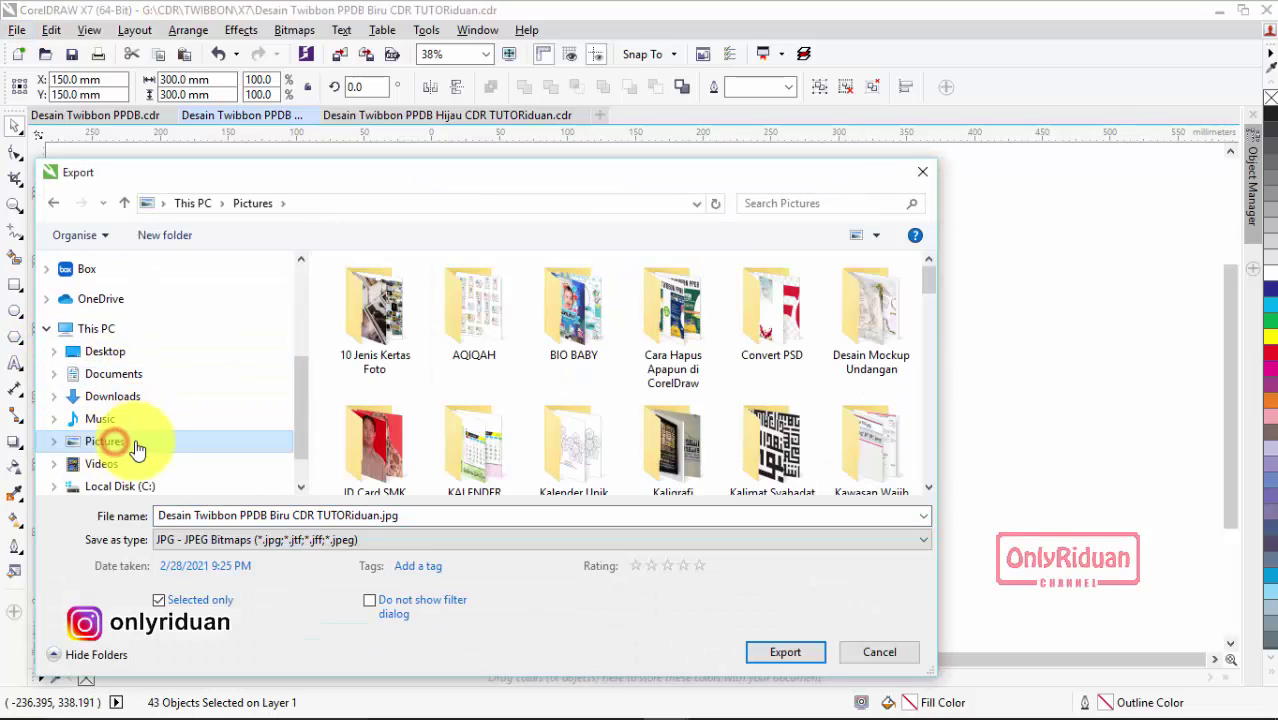
left_click(358, 343)
key("t")
double_click(871, 310)
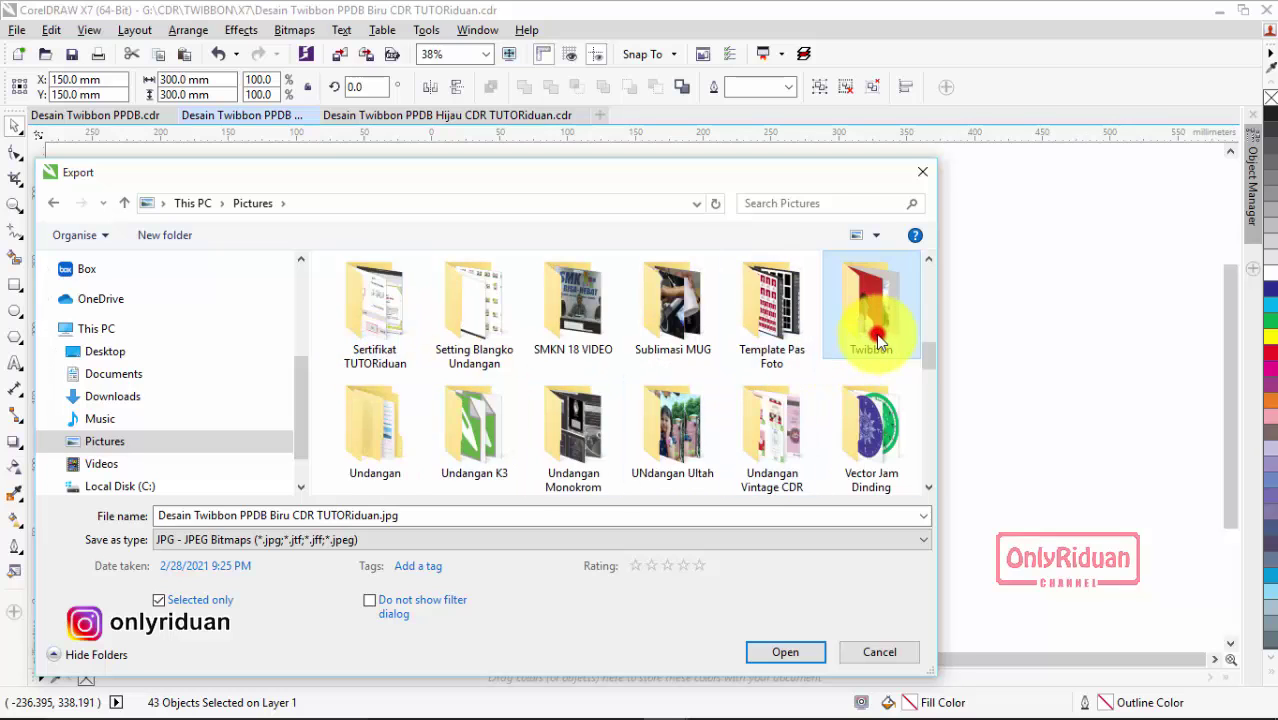
Export the blue design as a PNG named Desain Twibbon PPDB Biru CDR and clear the selection
left_click(322, 522)
left_click(281, 516)
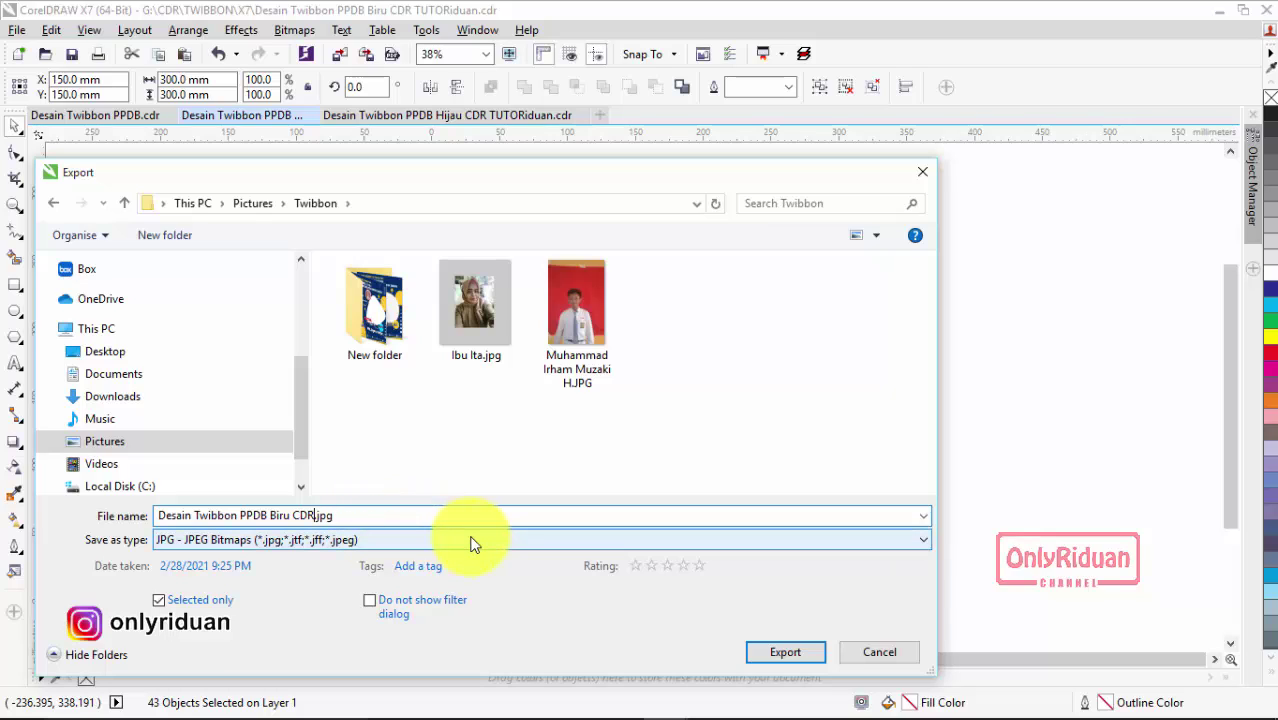
left_click(396, 549)
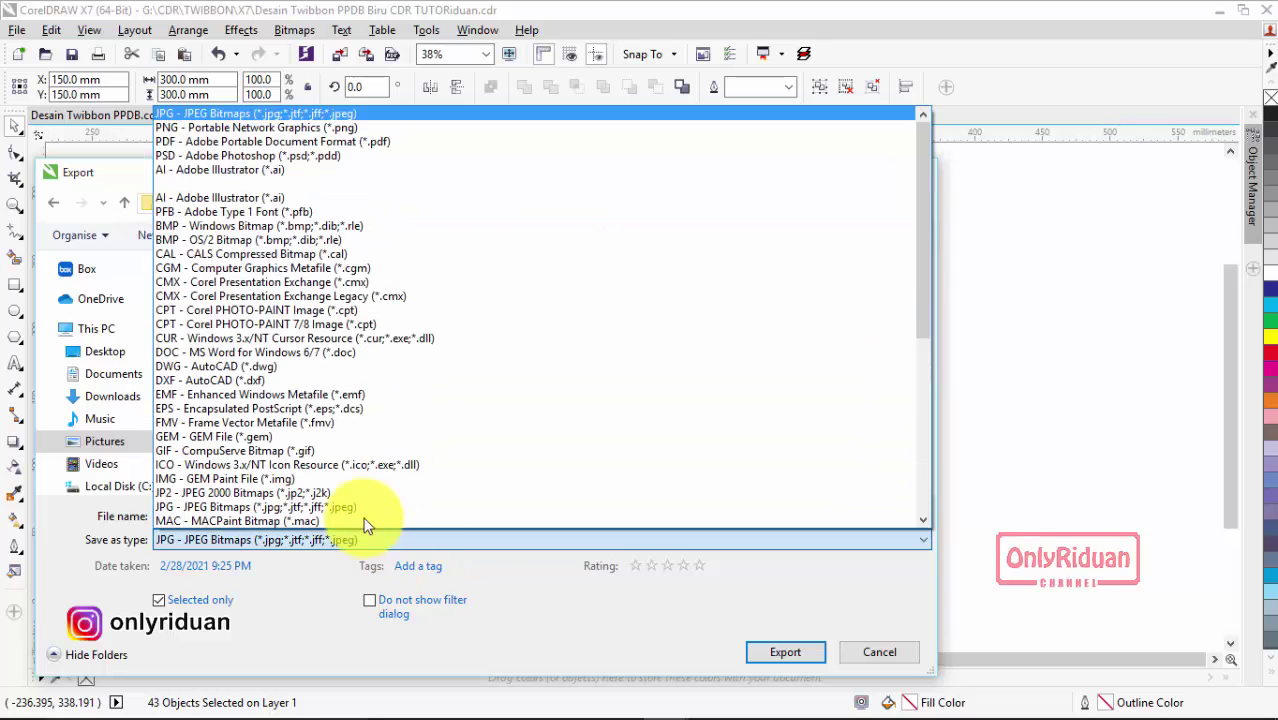
left_click(228, 127)
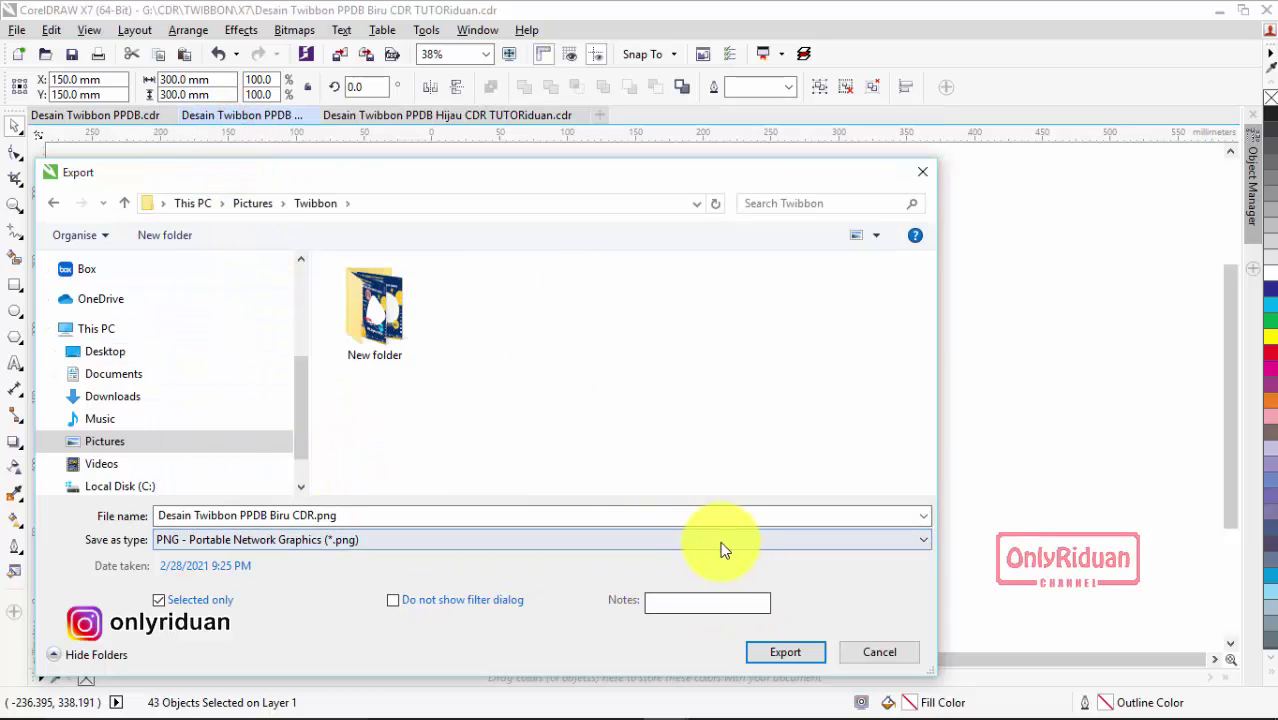
left_click(786, 654)
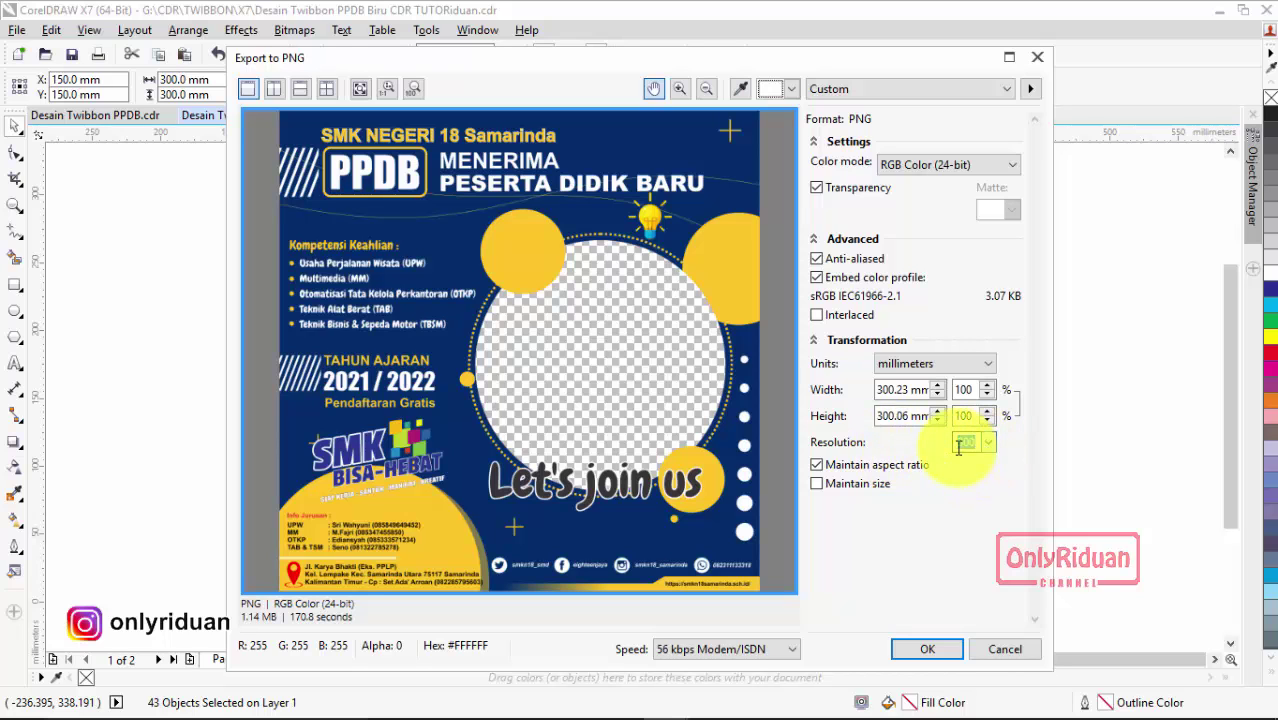
left_click(912, 648)
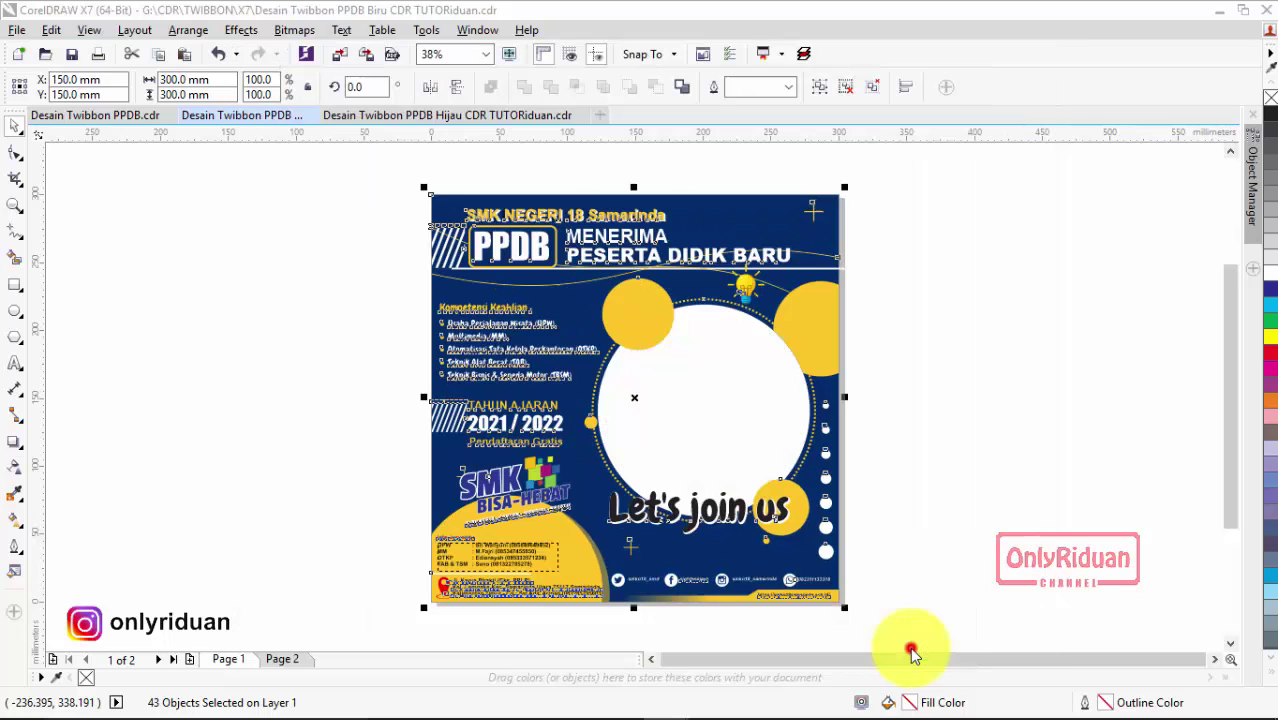
left_click(295, 470)
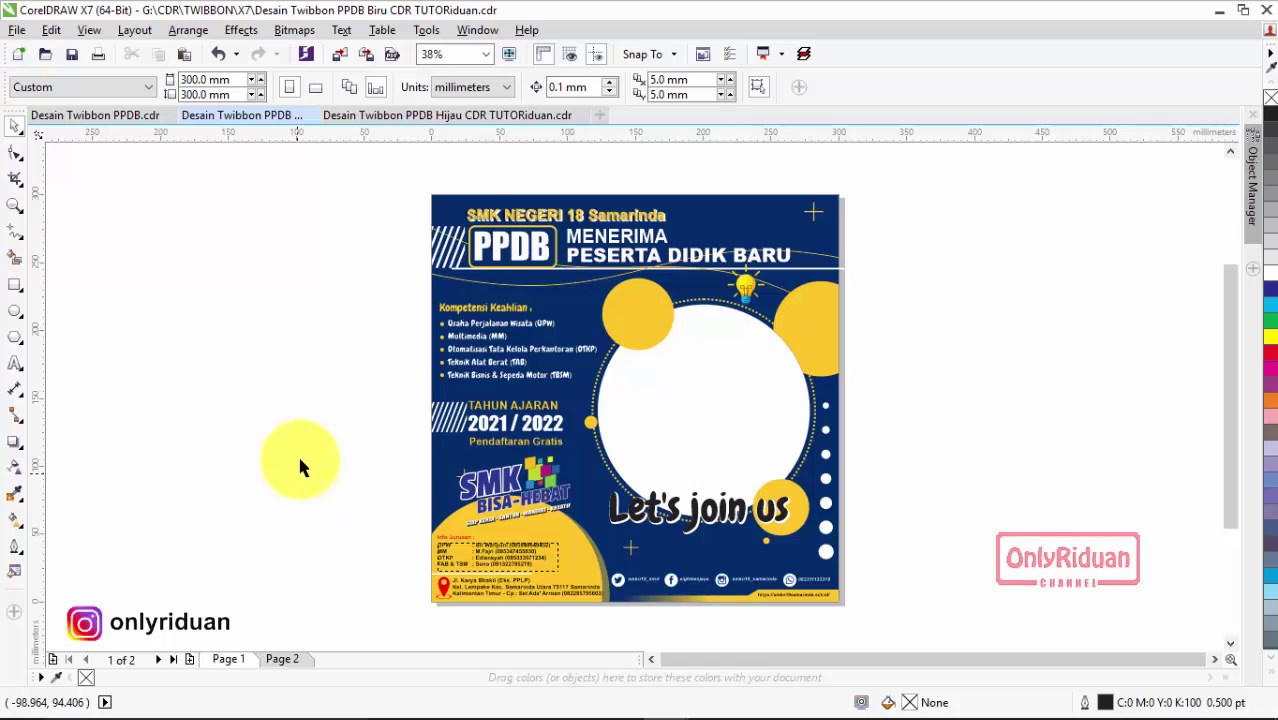
Select all objects of the green Twibbon document and start exporting them
left_click(456, 114)
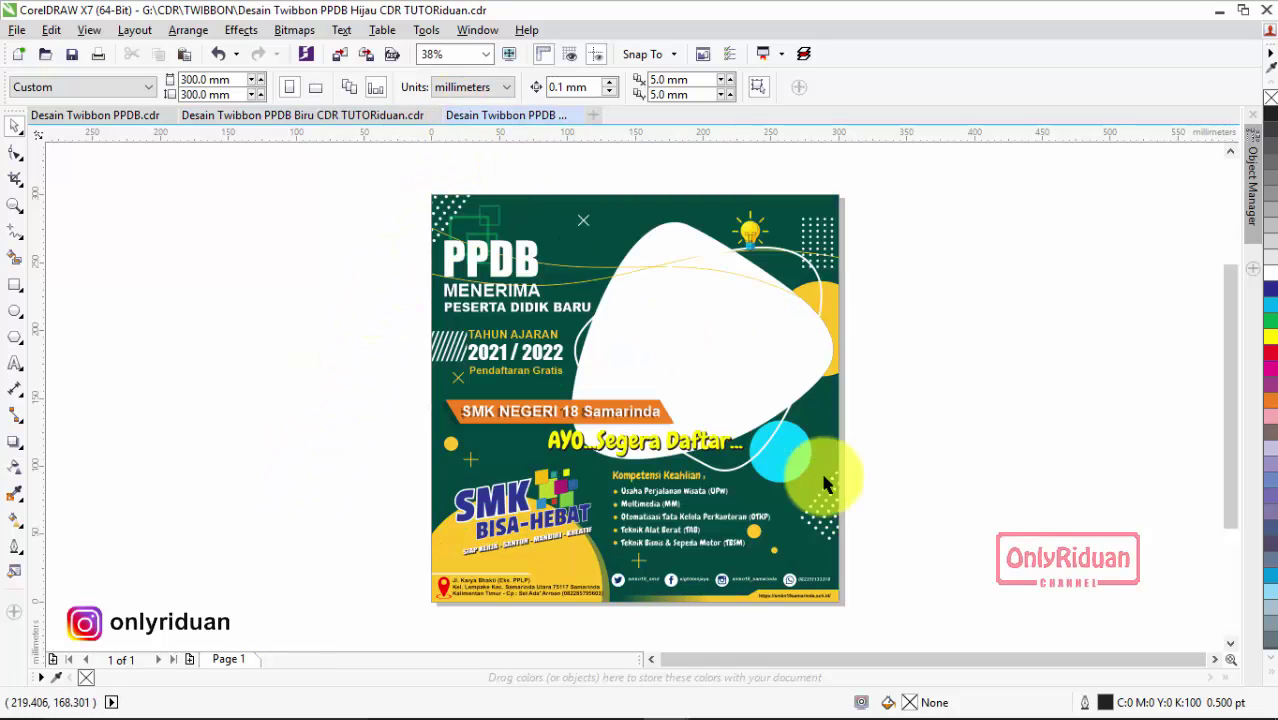
left_click_drag(888, 620, 397, 188)
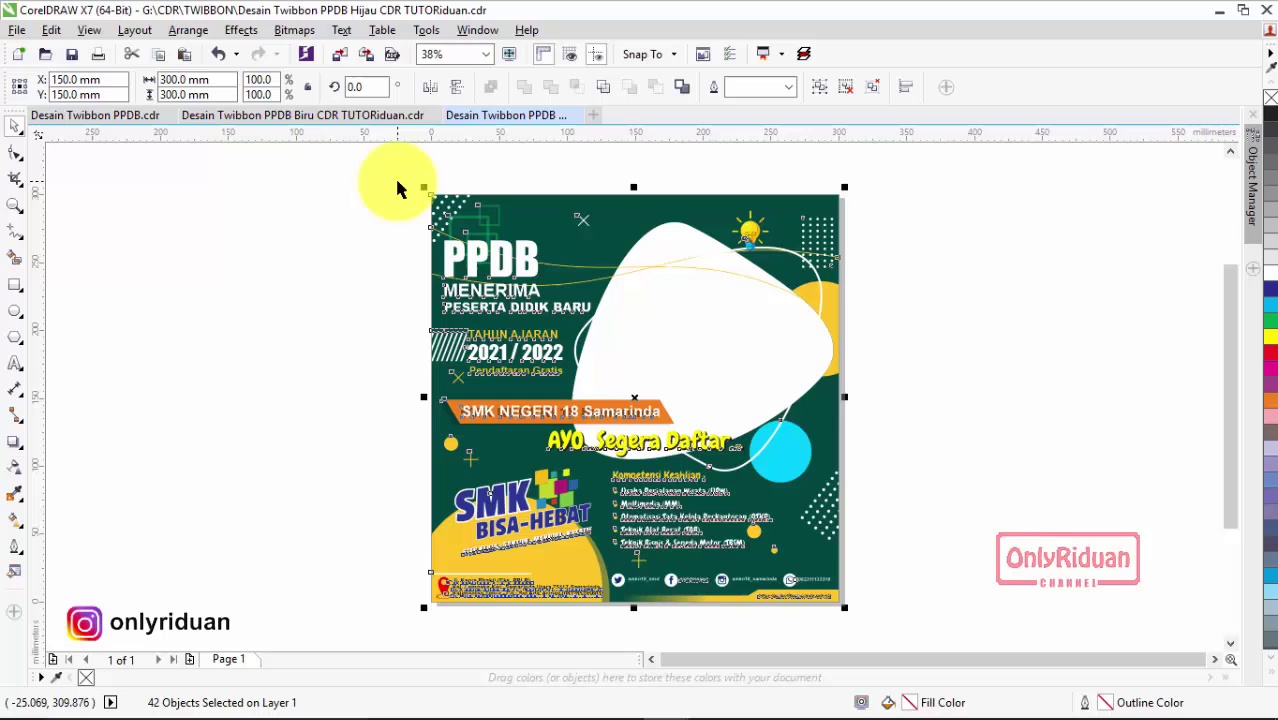
left_click(18, 31)
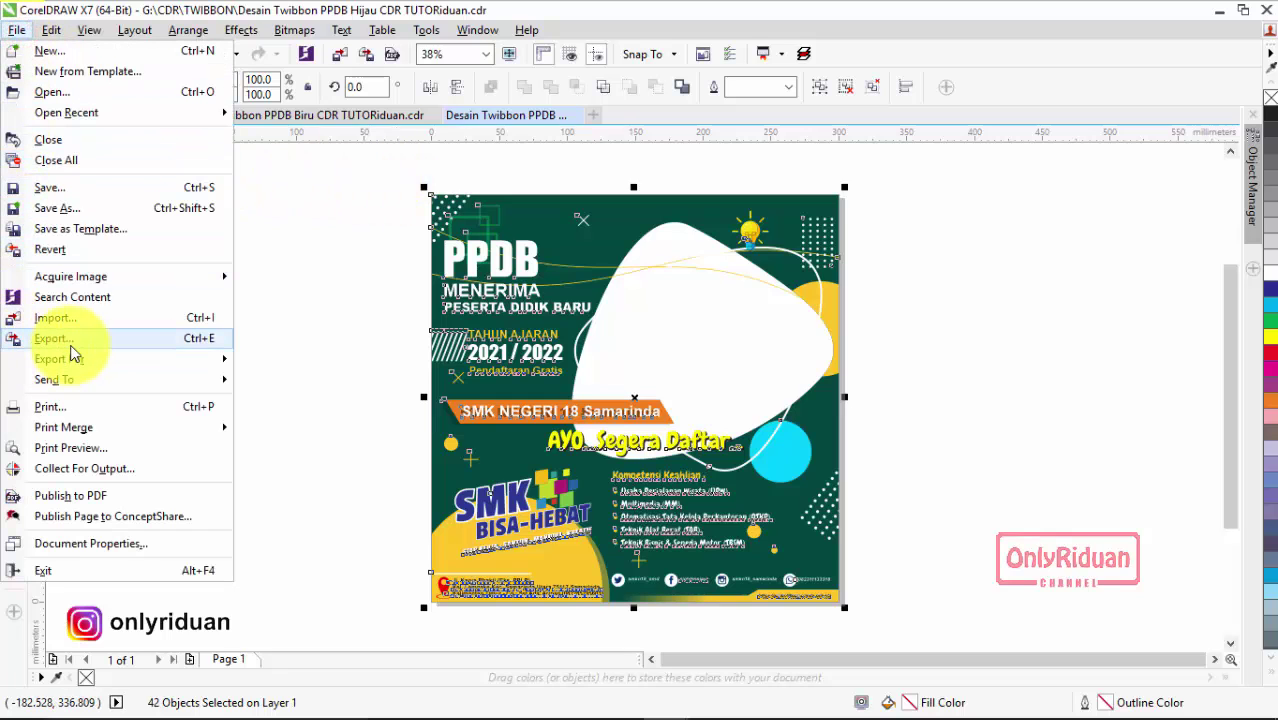
left_click(70, 340)
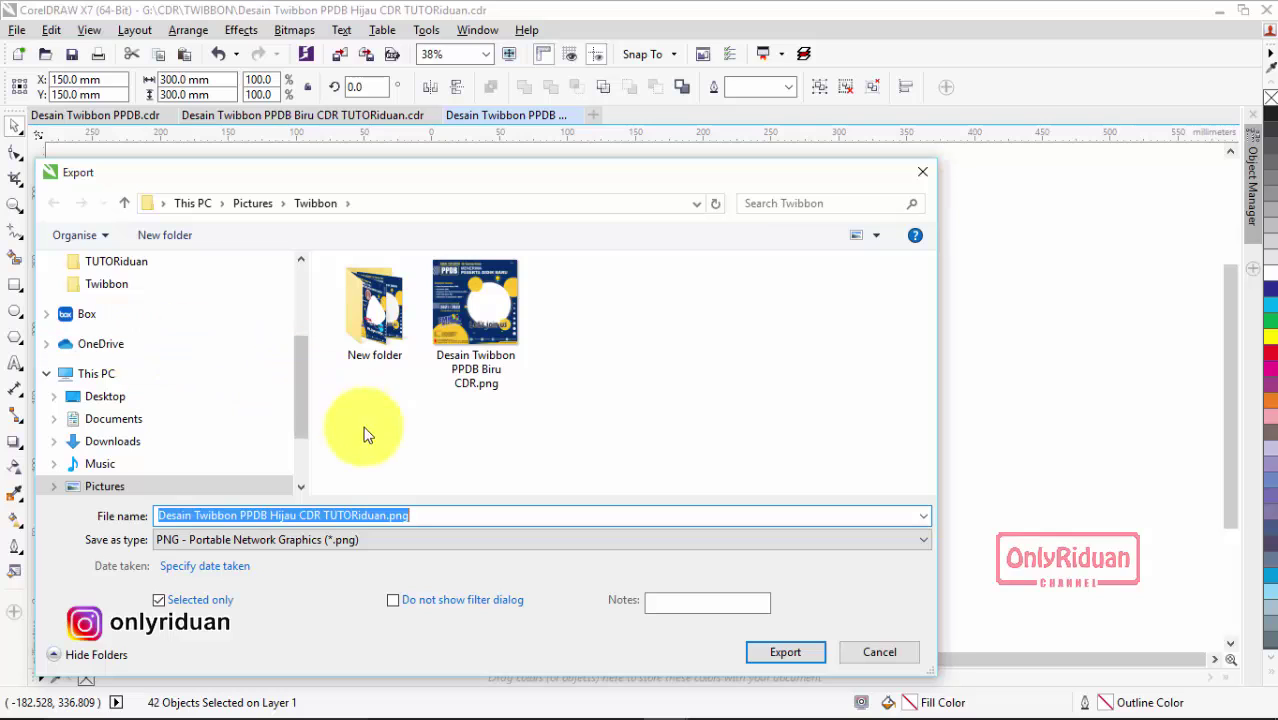
Shorten the file name to Desain Twibbon PPDB Hijau CDR and export the green design as PNG
left_click(372, 525)
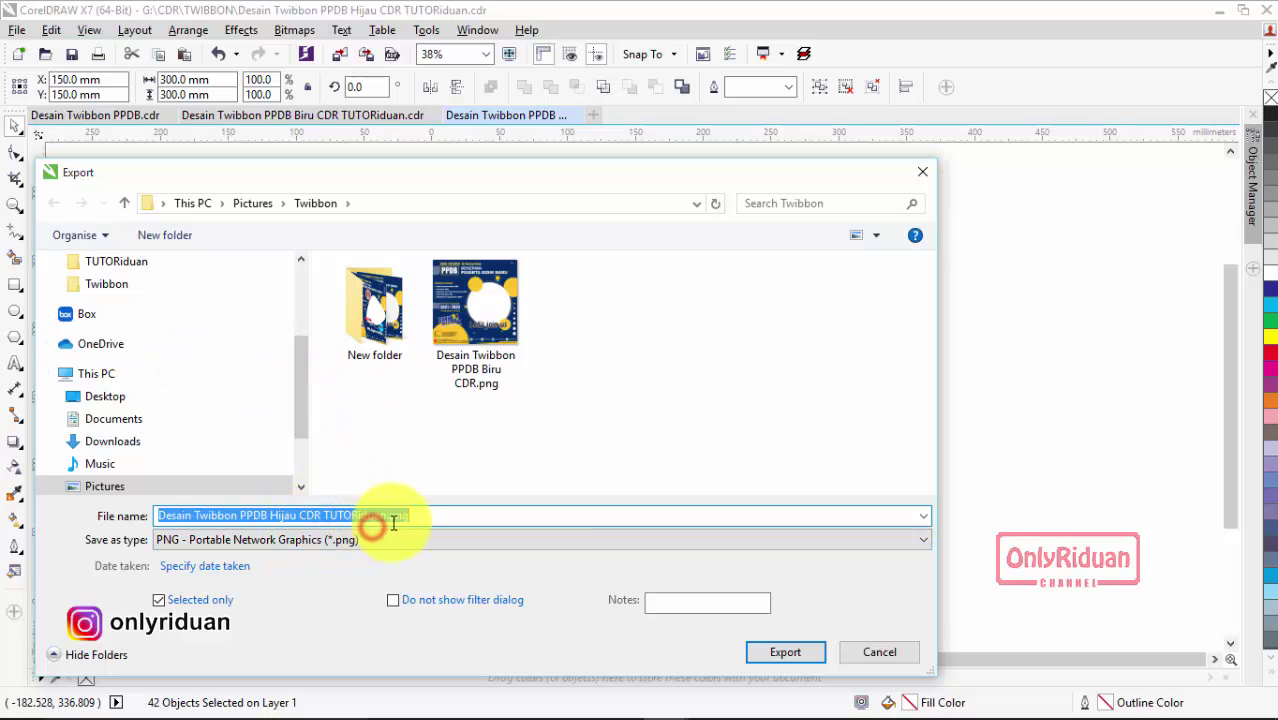
left_click(385, 516)
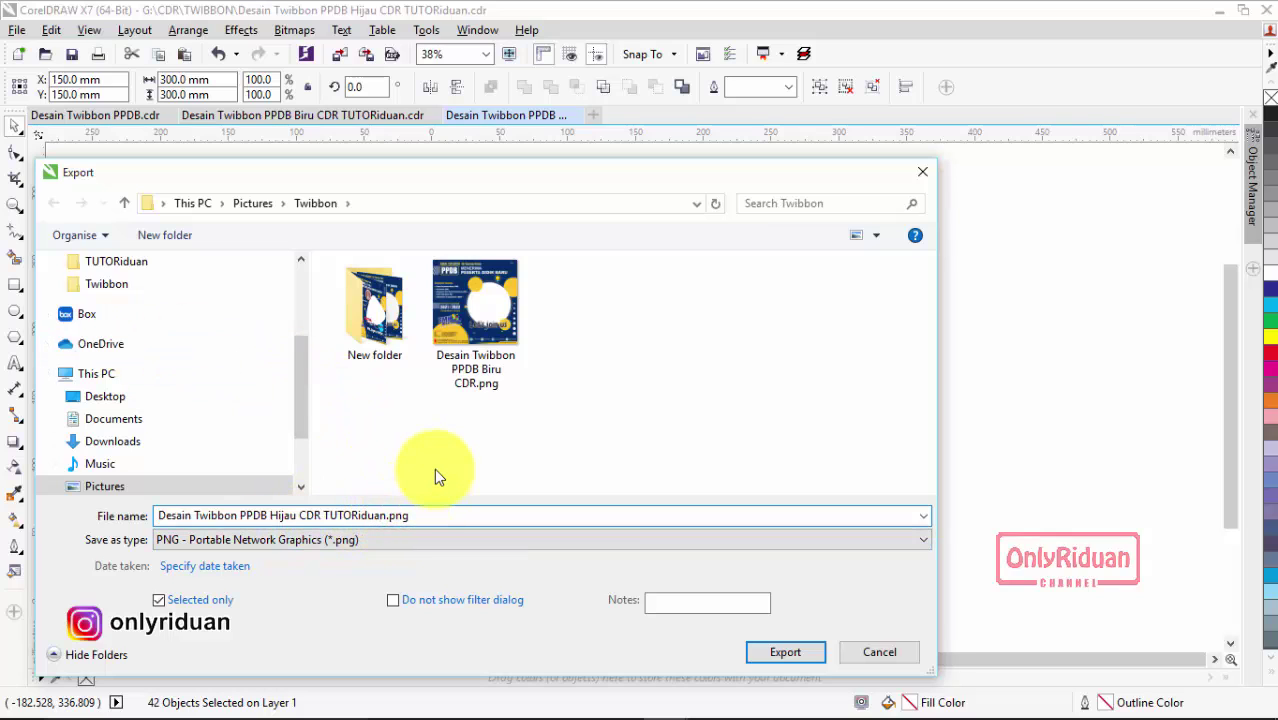
key("BackSpace")
key("BackSpace")
key("BackSpace")
key("BackSpace")
key("BackSpace")
key("BackSpace")
key("BackSpace")
key("BackSpace")
key("BackSpace")
key("BackSpace")
key("BackSpace")
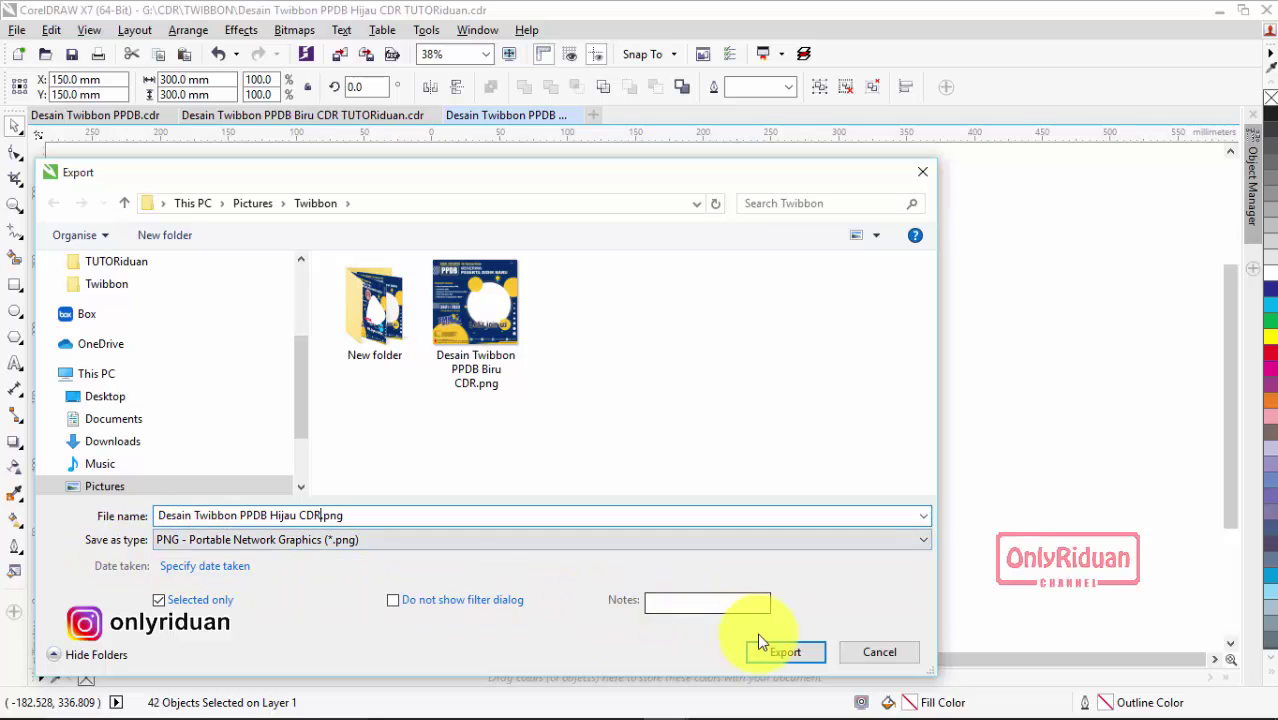
left_click(784, 652)
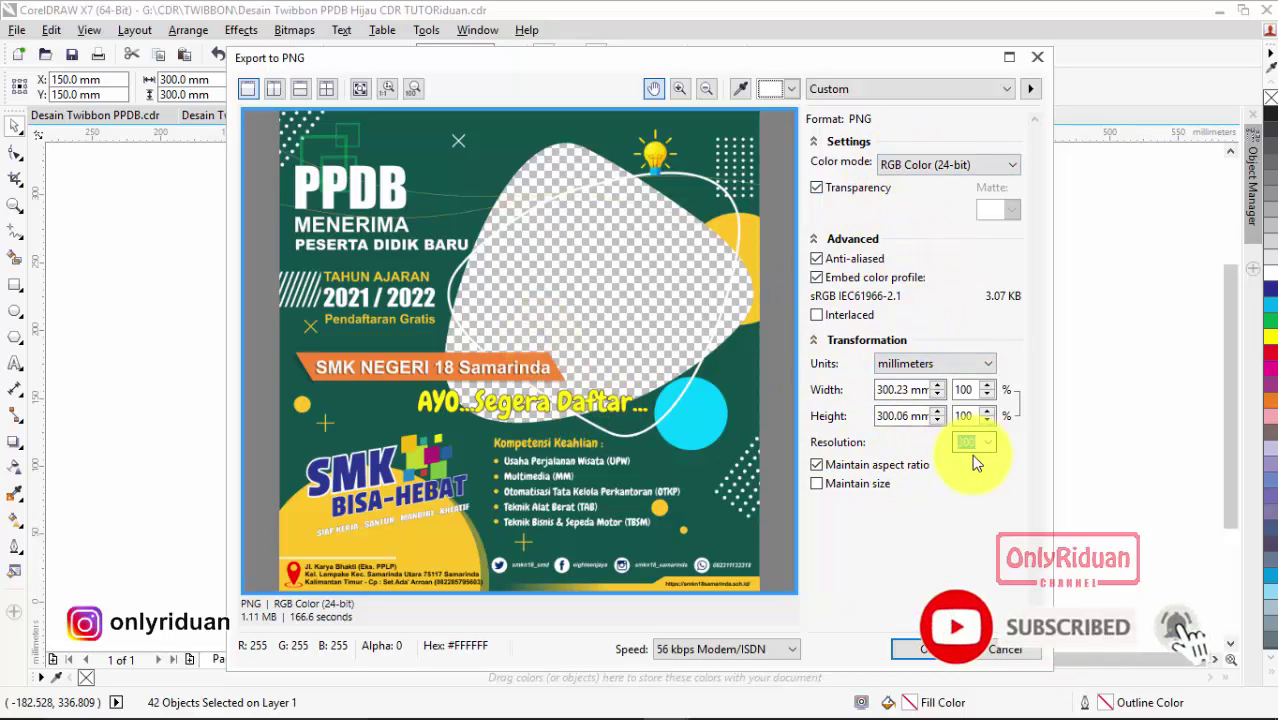
left_click(922, 649)
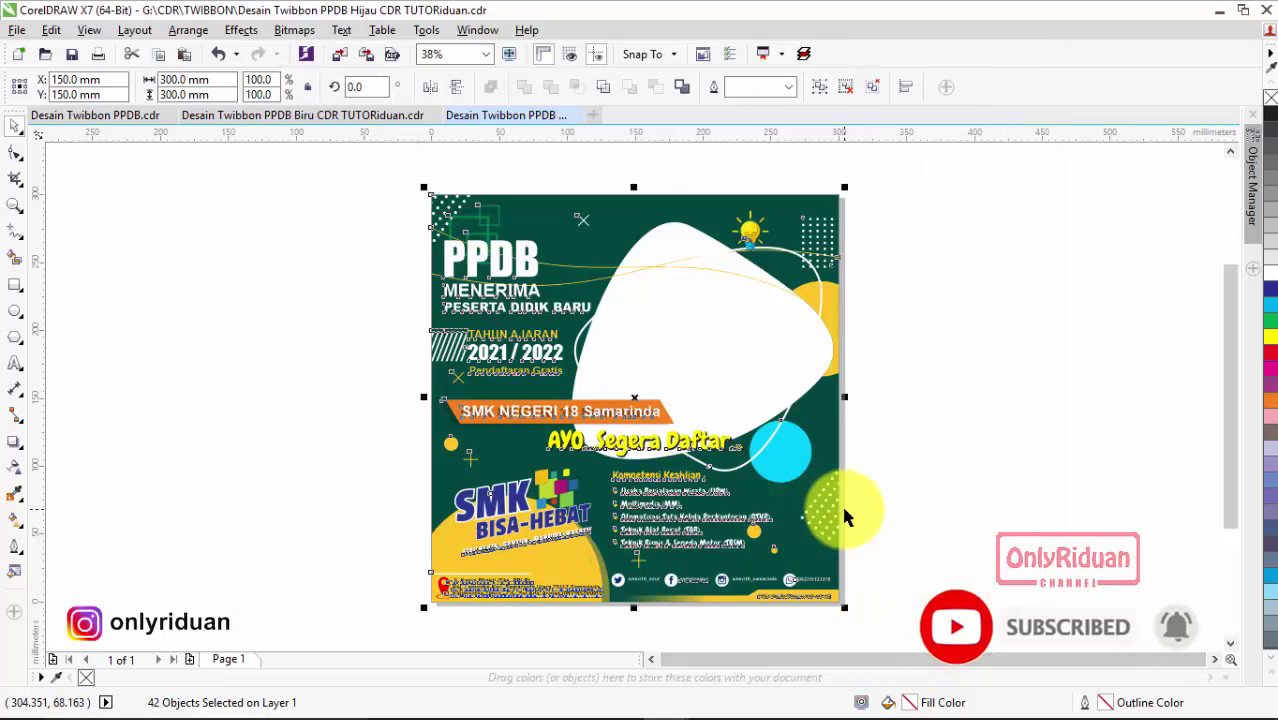
Trim the blue background on page 2 of the blue Twibbon document with the white photo circle
left_click(313, 118)
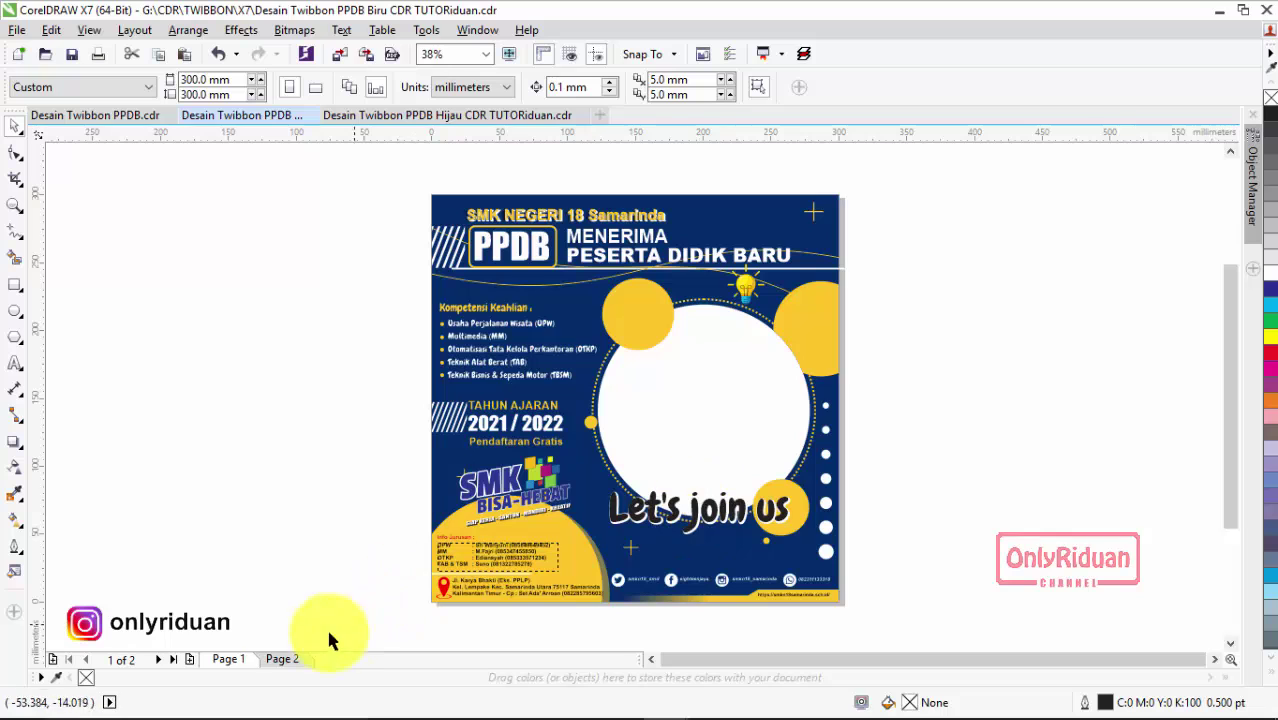
left_click(282, 659)
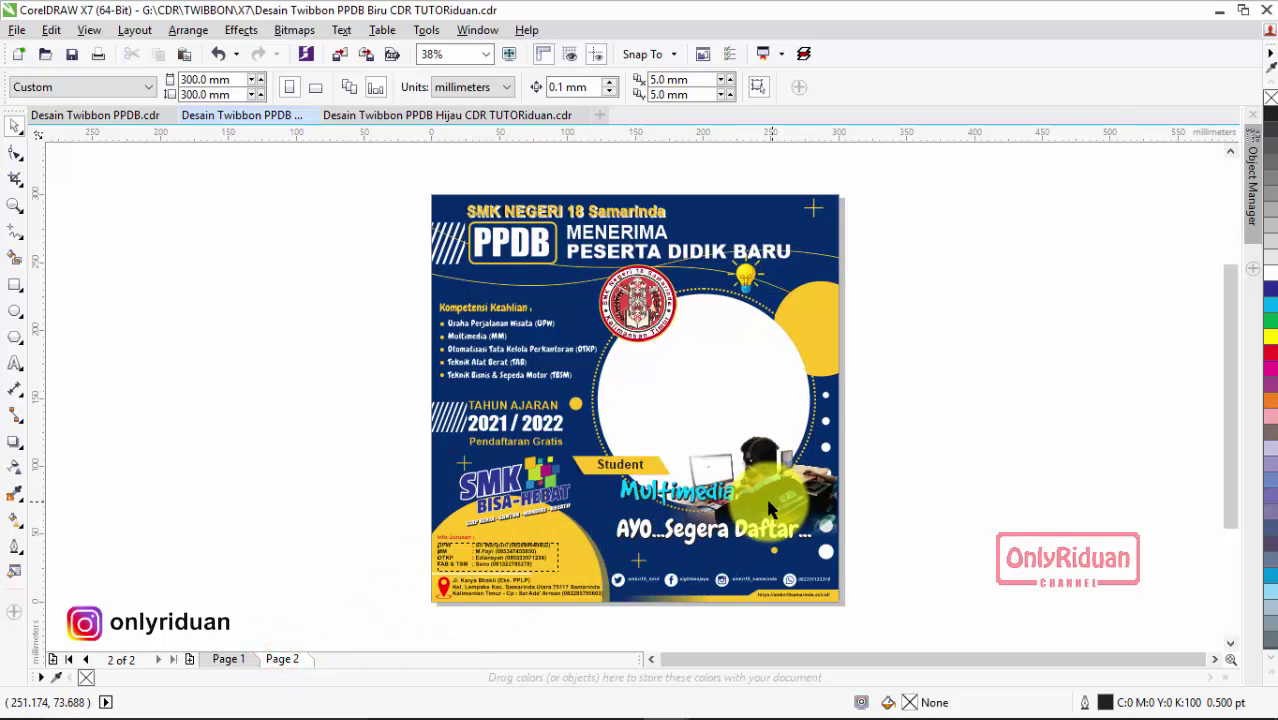
left_click(745, 415)
key("shift")
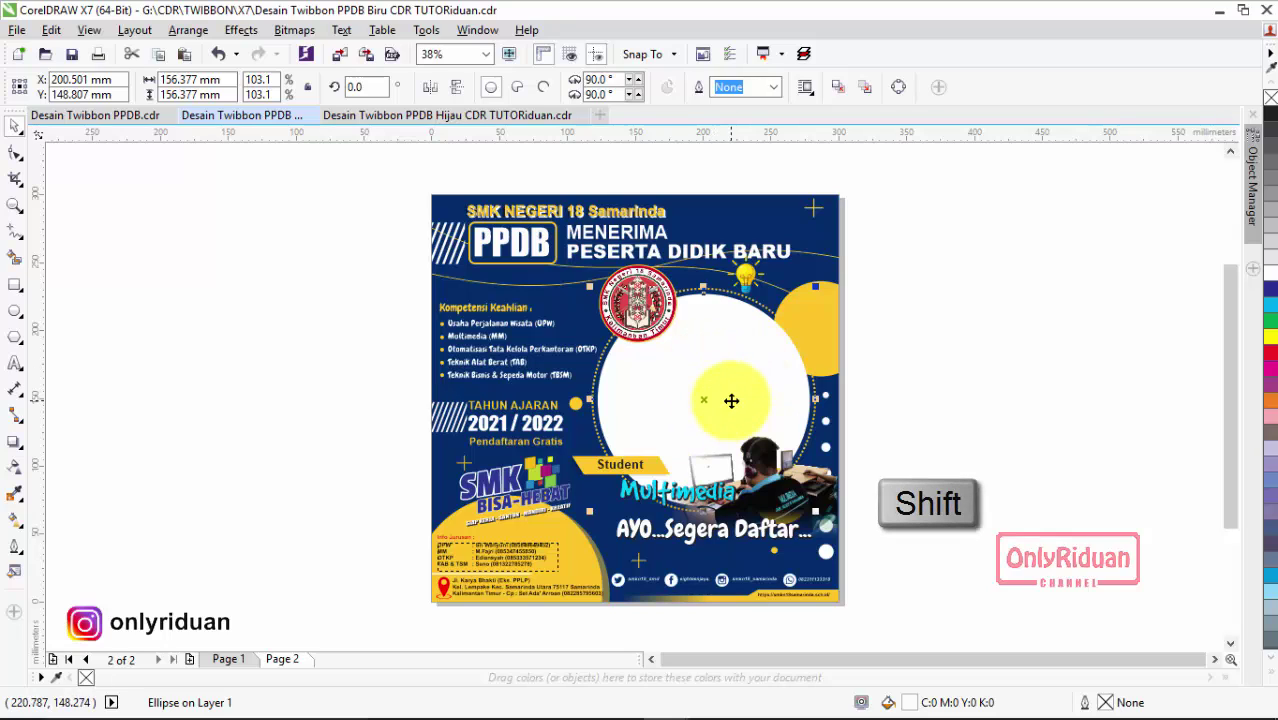
left_click(755, 215, "shift")
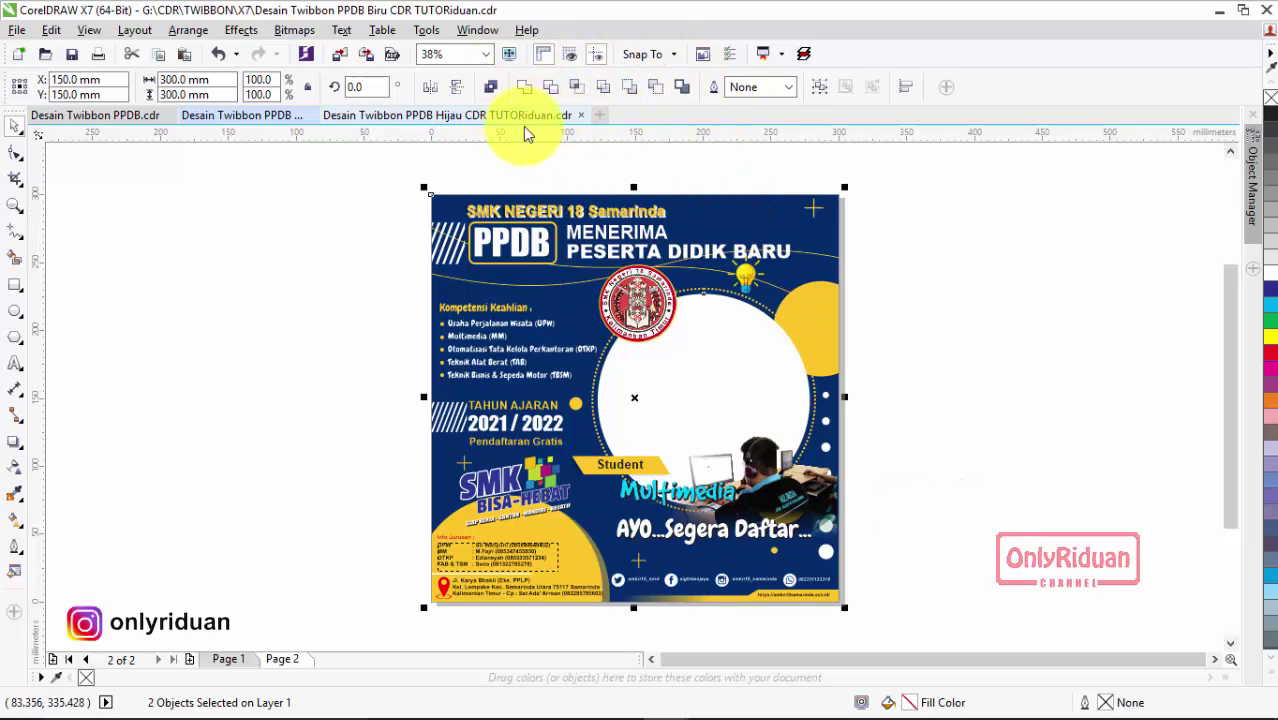
left_click(551, 88)
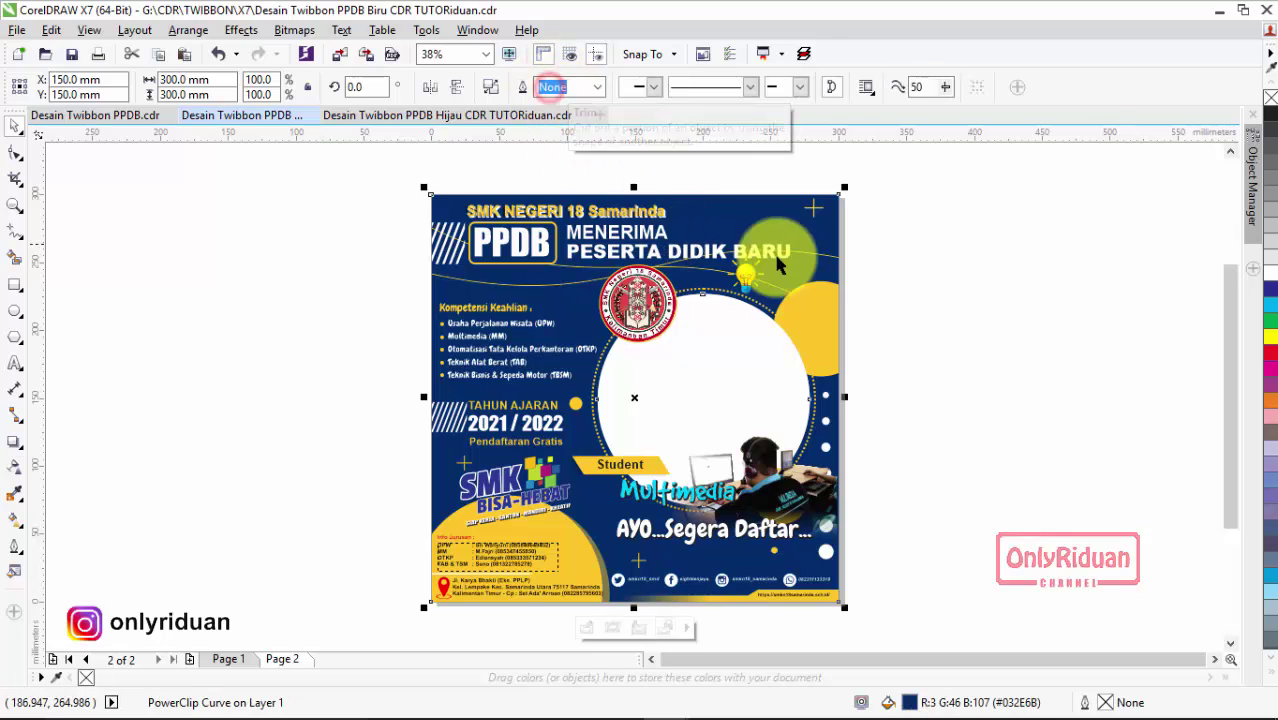
Move the white circle out of page 2's cutout and delete it
left_click(882, 232)
left_click(722, 348)
left_click_drag(722, 348, 960, 360)
key("Delete")
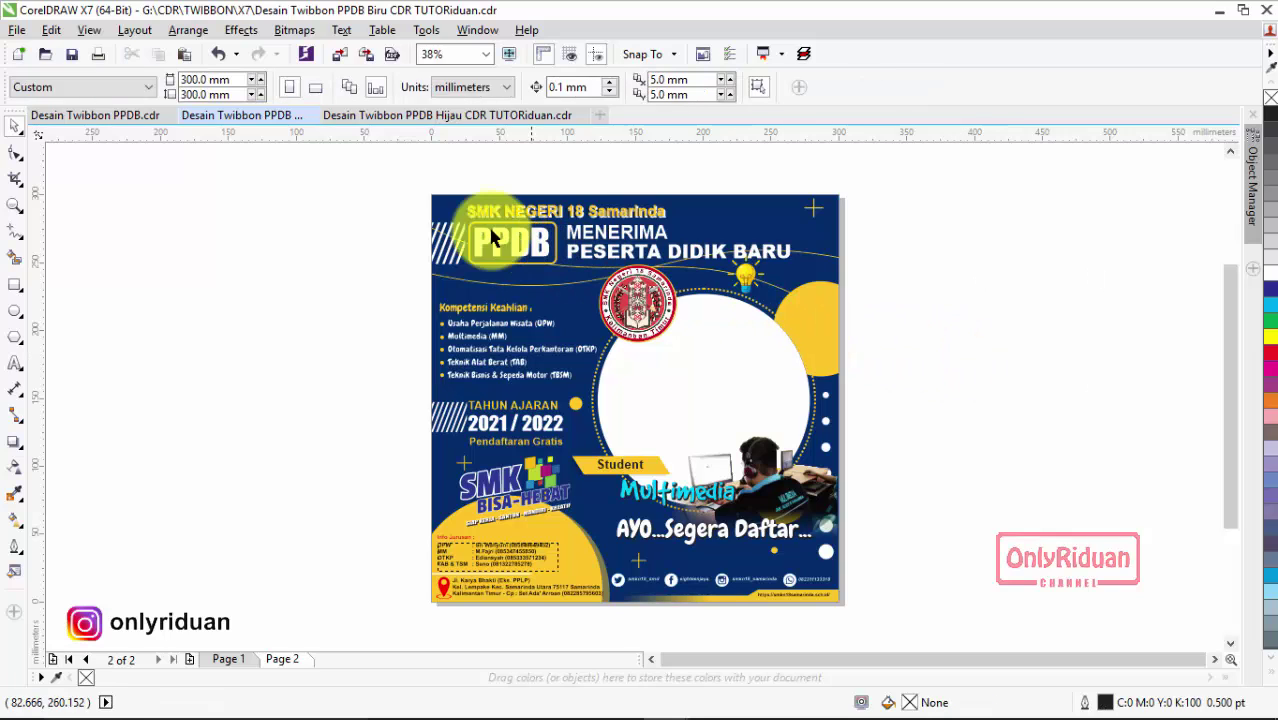
Select all objects on page 2 of the blue design and start exporting them
left_click_drag(406, 175, 885, 611)
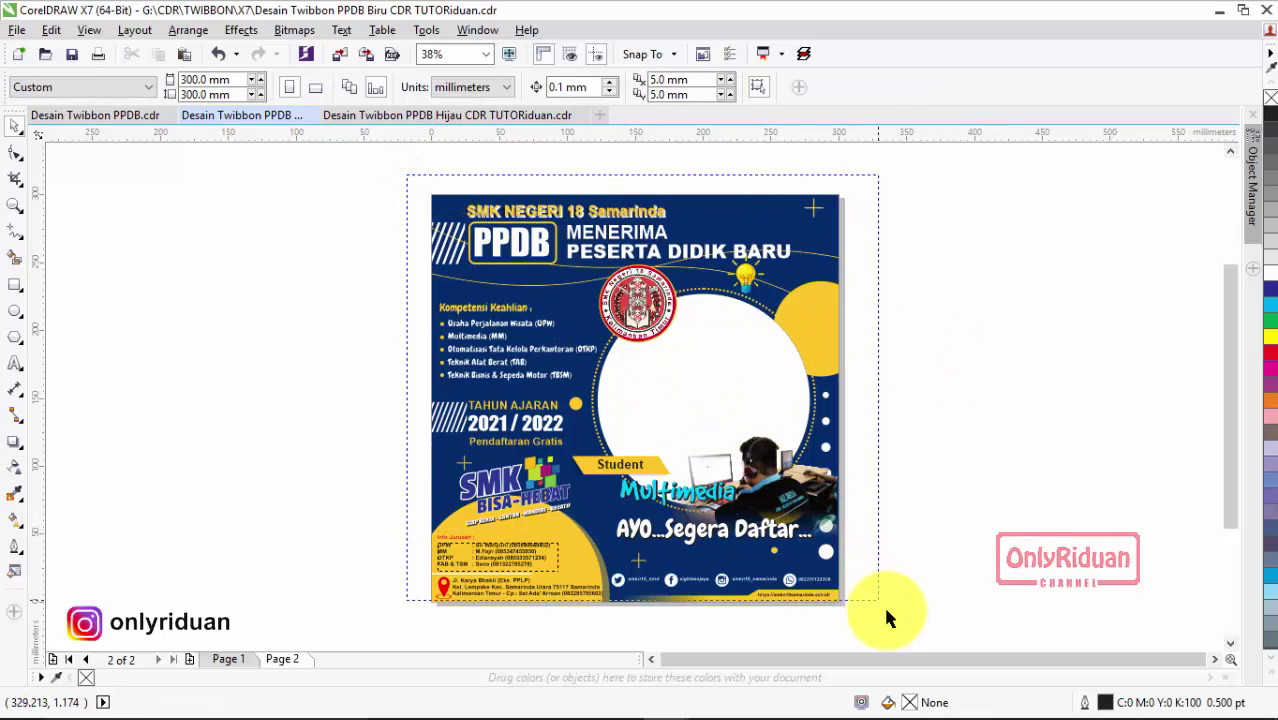
left_click(17, 32)
left_click(74, 335)
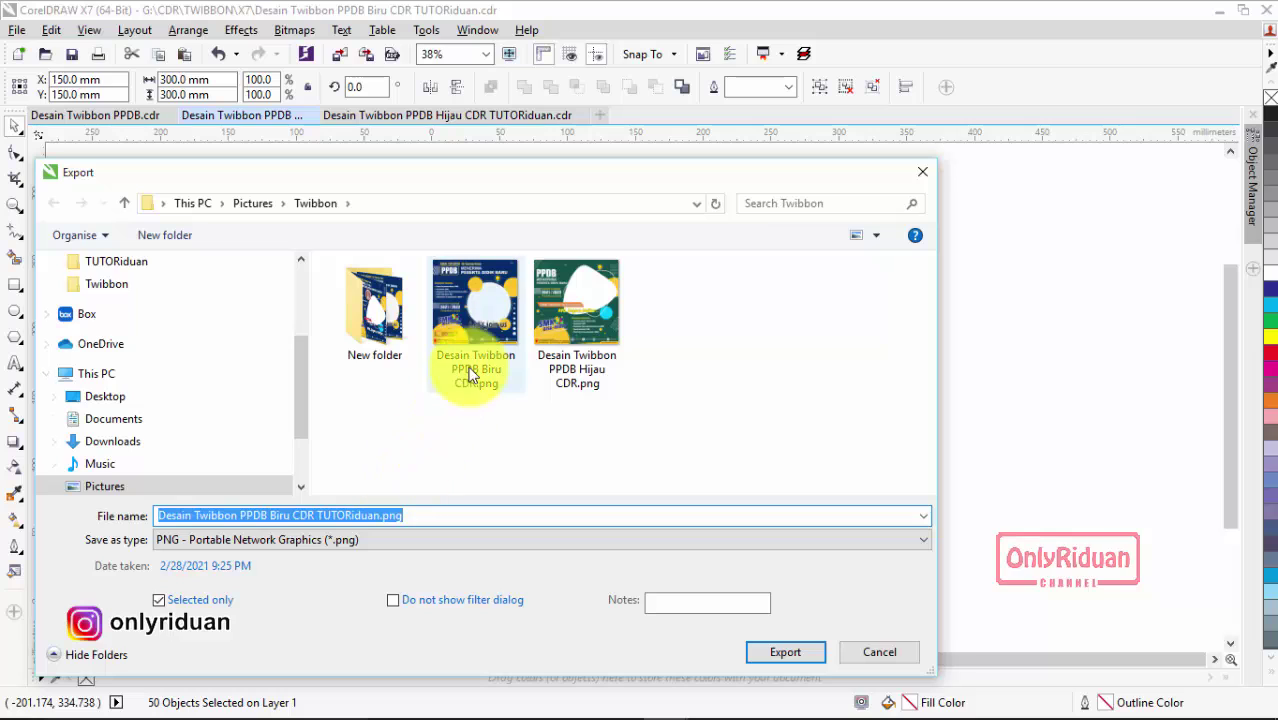
Name the file Desain Twibbon PPDB Biru Siswa, based on the existing blue export's name, and export it as PNG
left_click(474, 370)
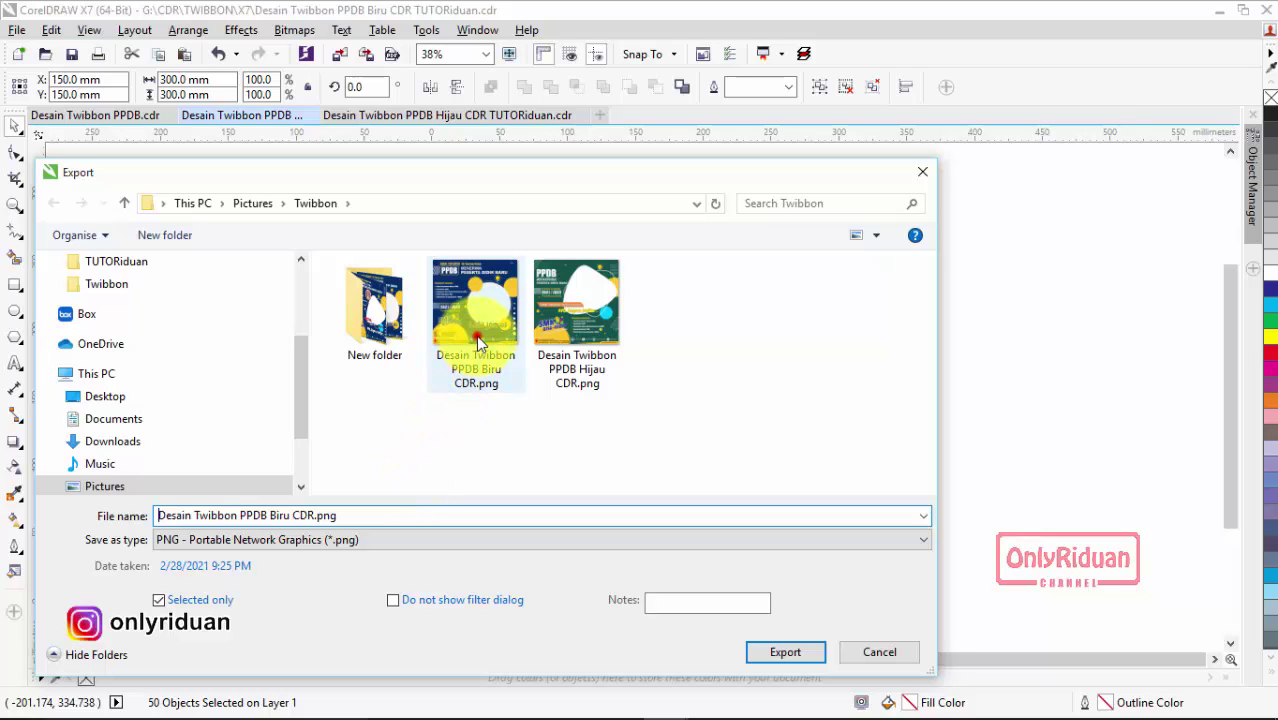
left_click(300, 518)
left_click(285, 516)
left_click(310, 516)
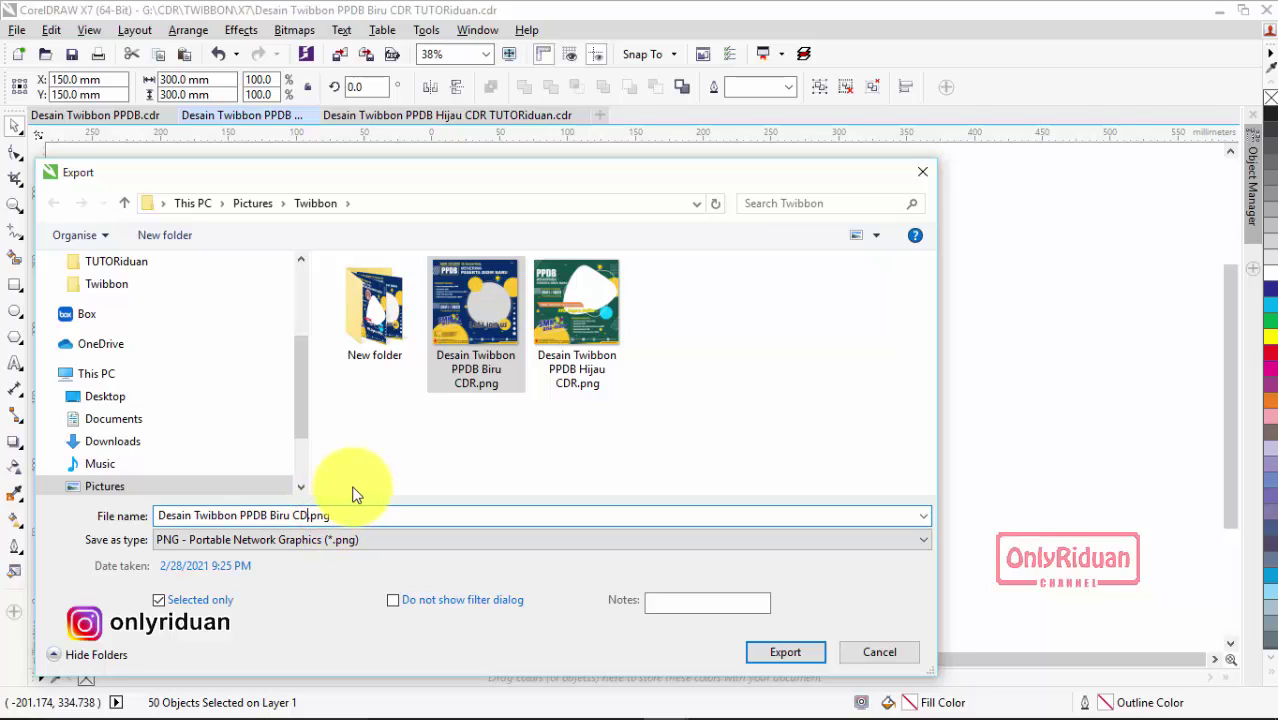
key("BackSpace")
key("BackSpace")
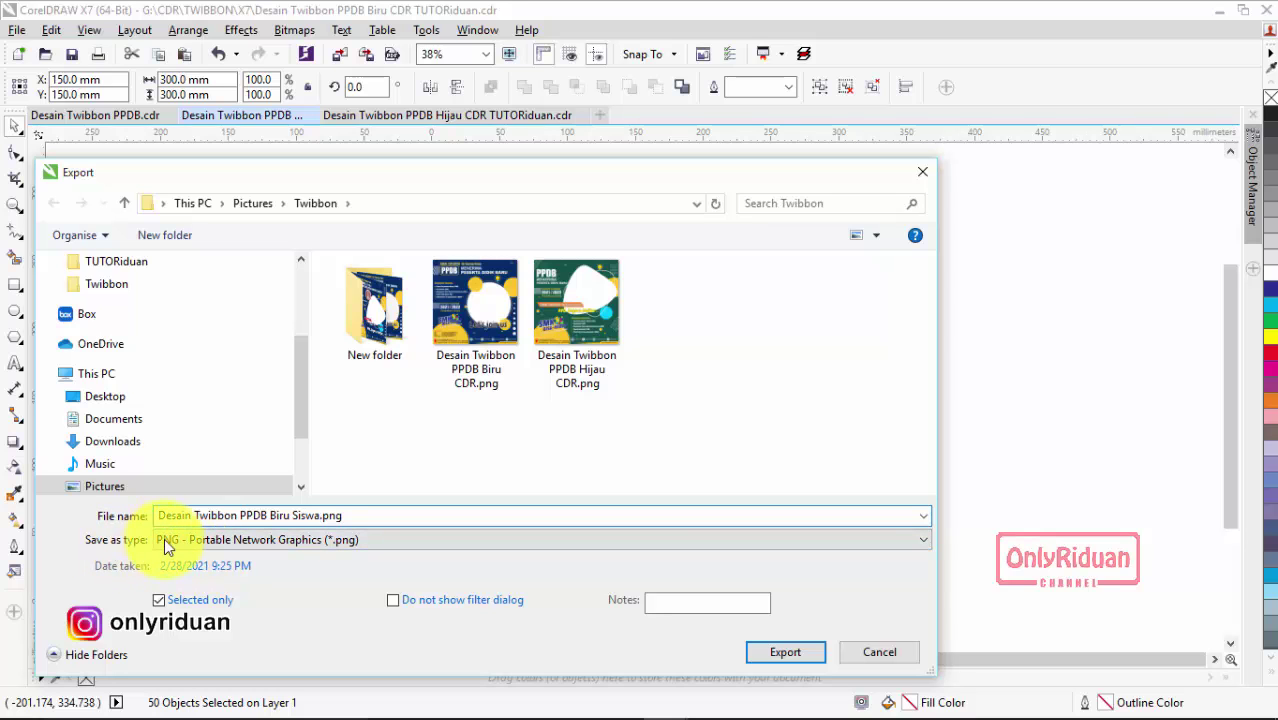
left_click(760, 658)
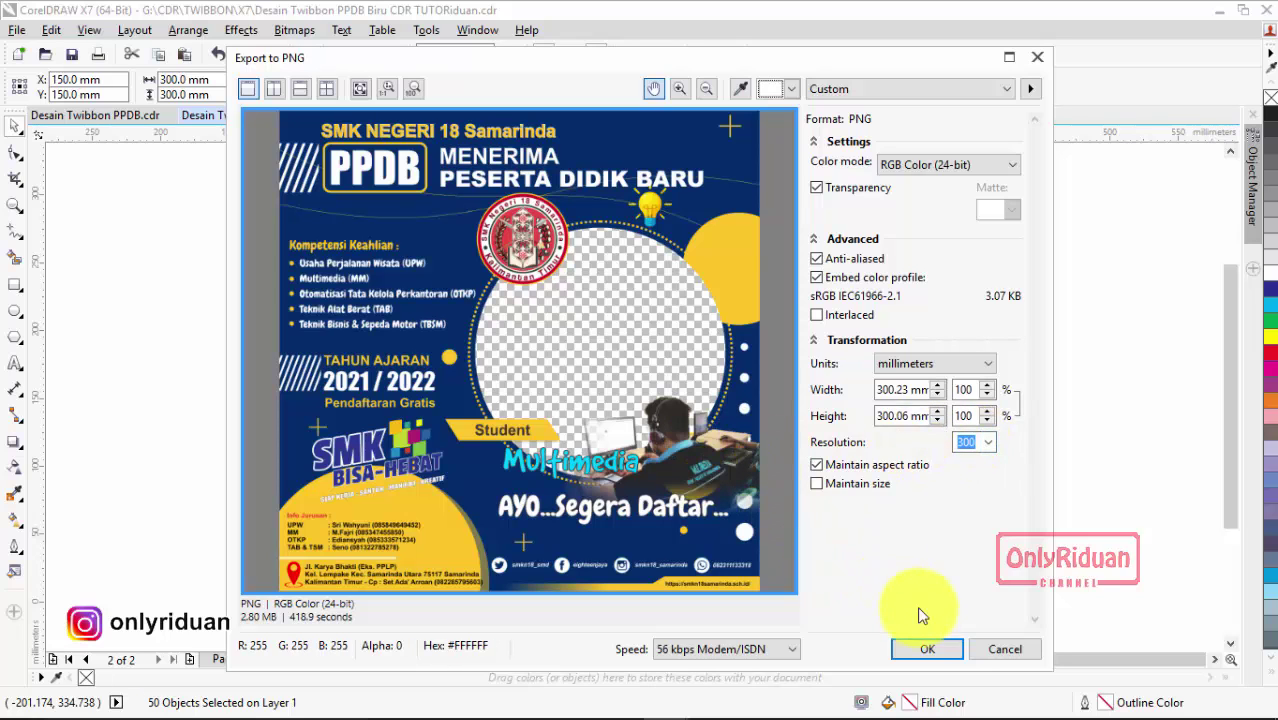
left_click(918, 648)
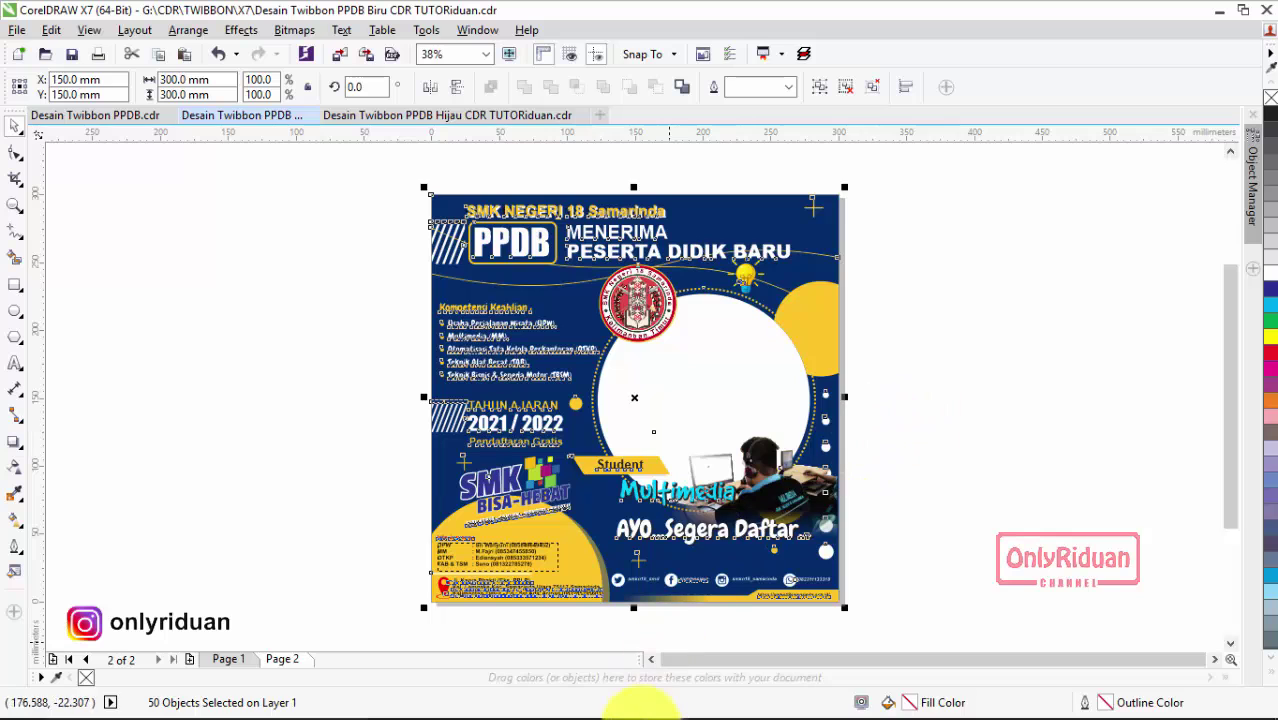
Switch to the web browser with the Twibbonize home page
left_click(583, 701)
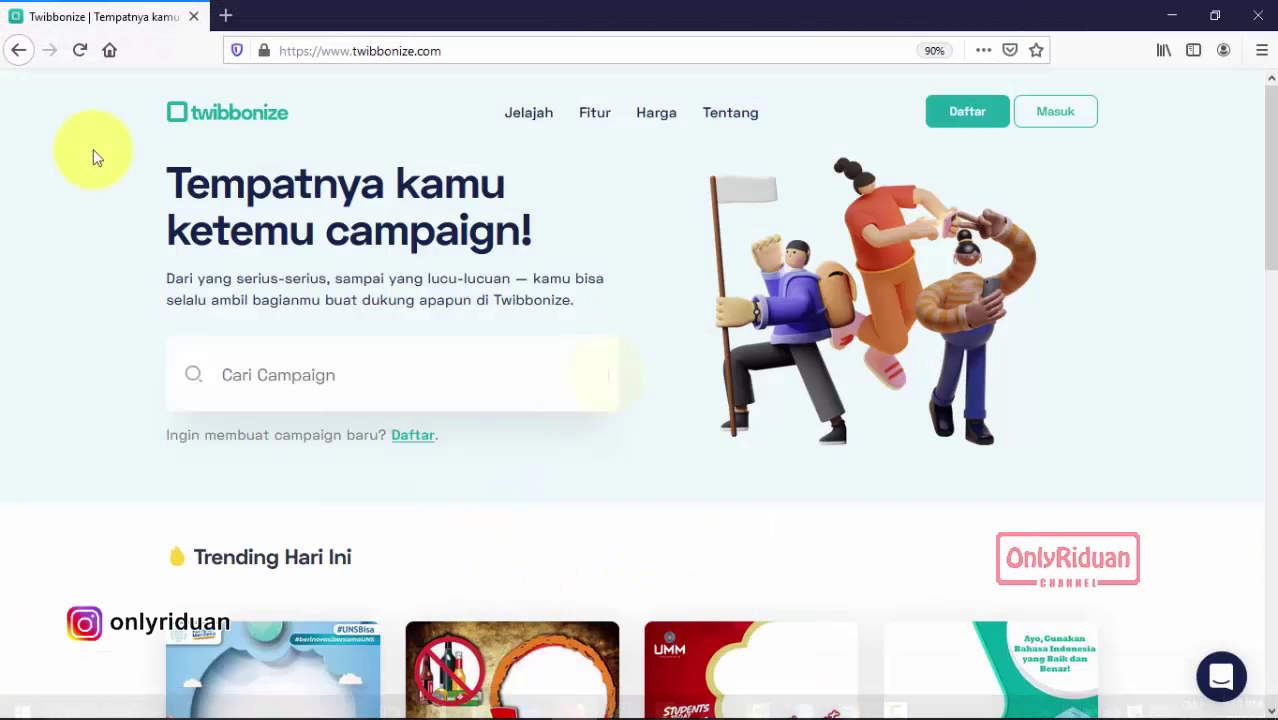
left_click(462, 51)
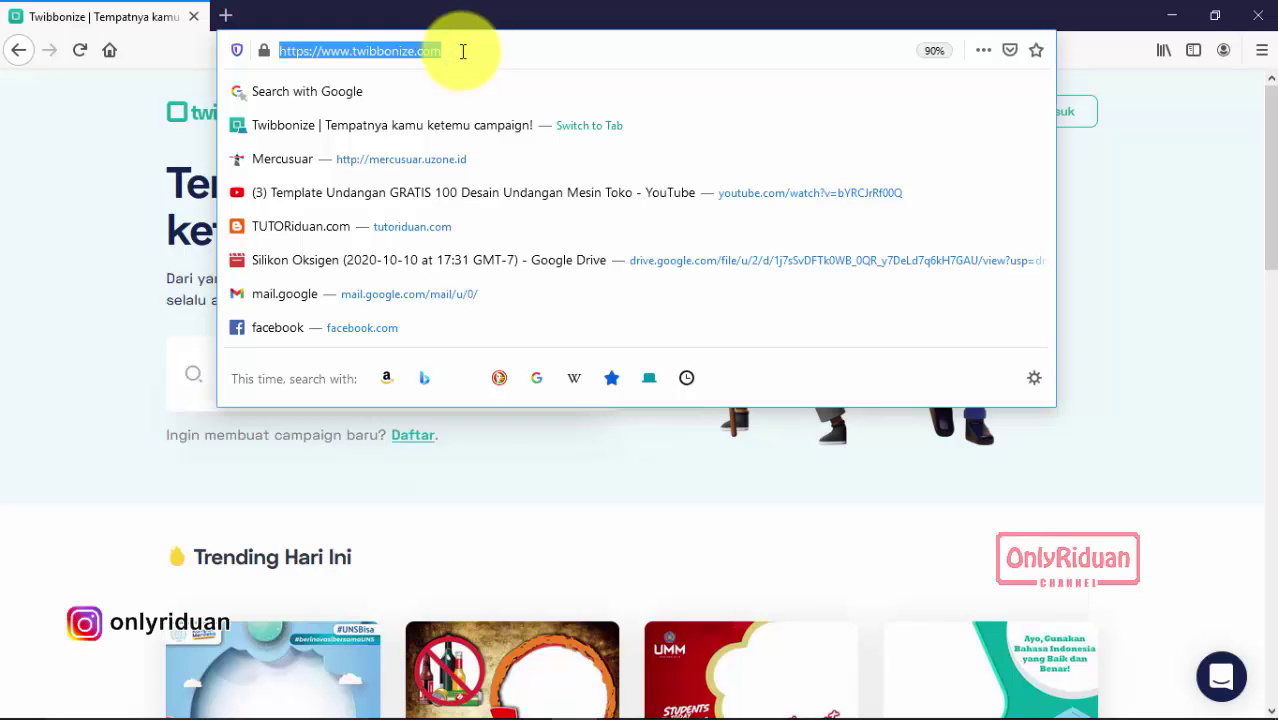
left_click(462, 51)
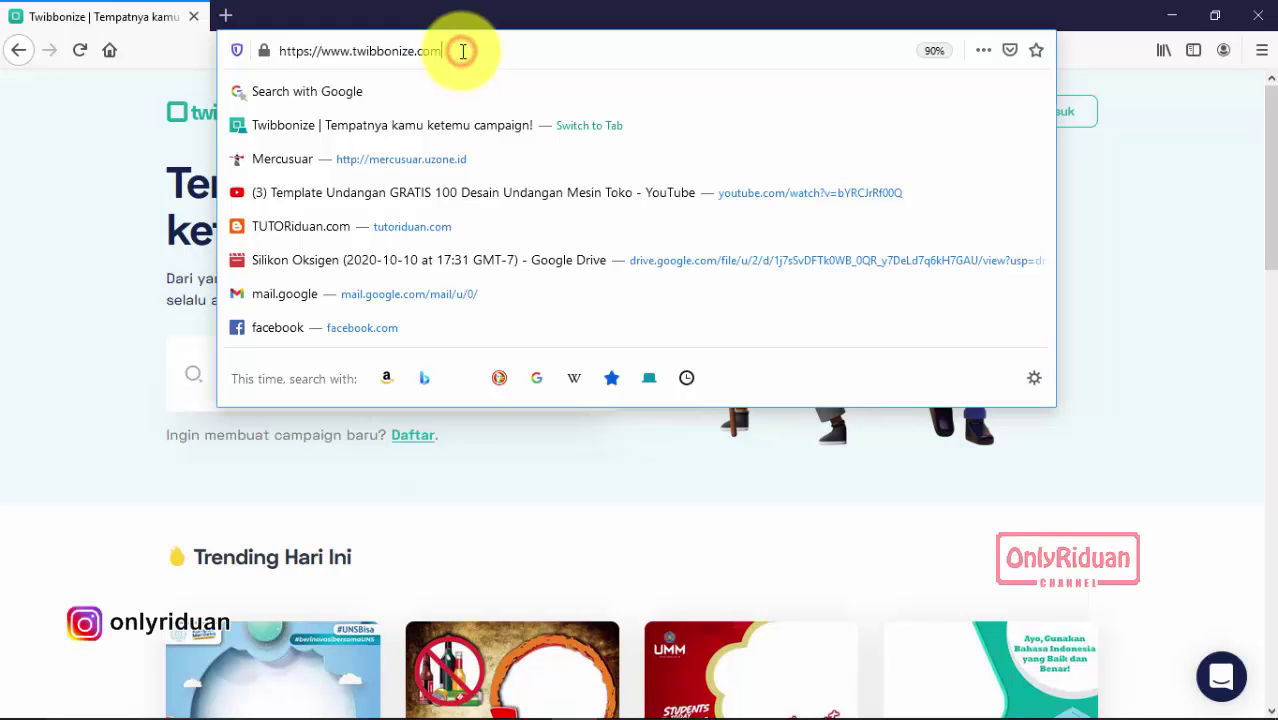
left_click(132, 170)
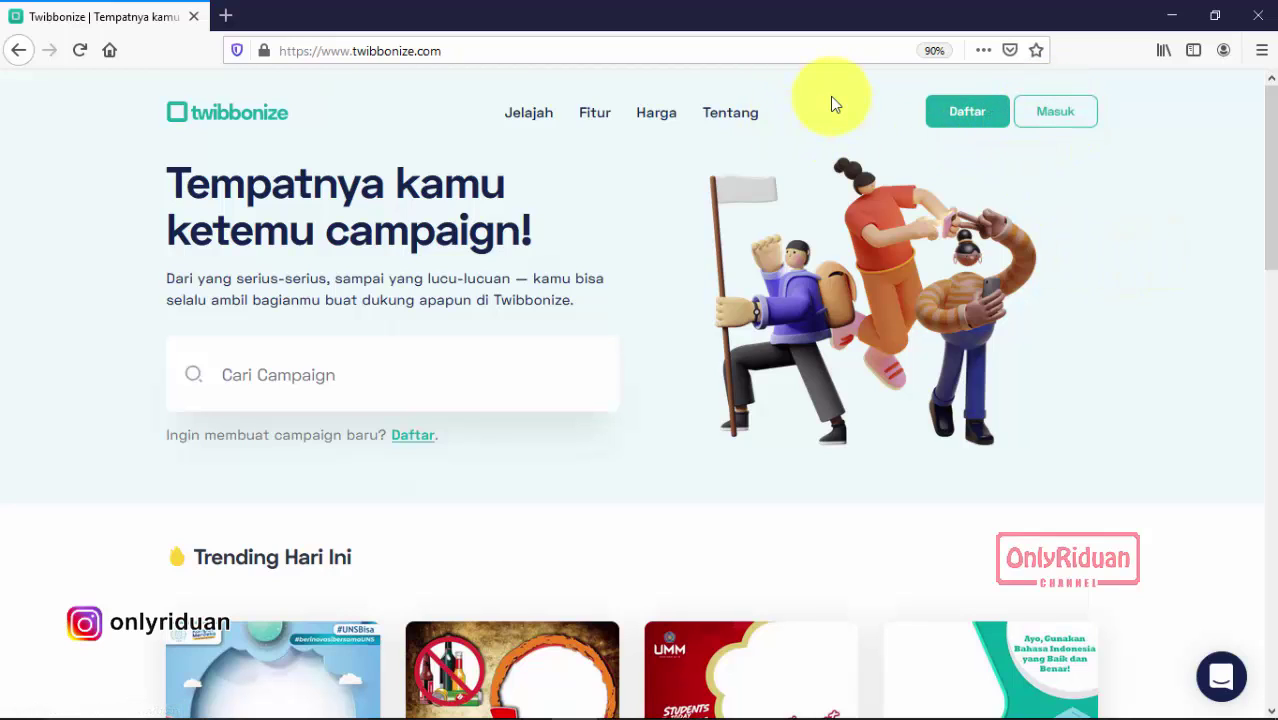
Log in to the Twibbonize account with the prefilled e-mail and password
left_click(1060, 116)
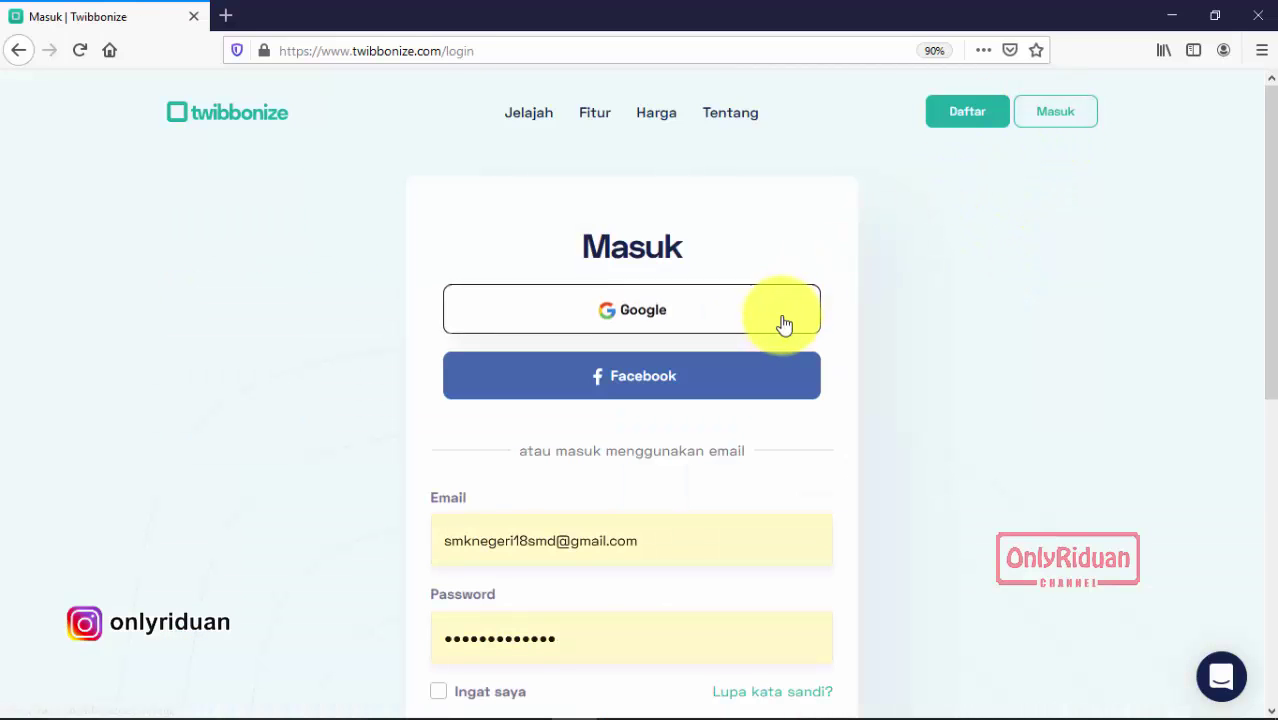
scroll(780, 322, "down", 3)
scroll(771, 320, "down", 1)
left_click(633, 485)
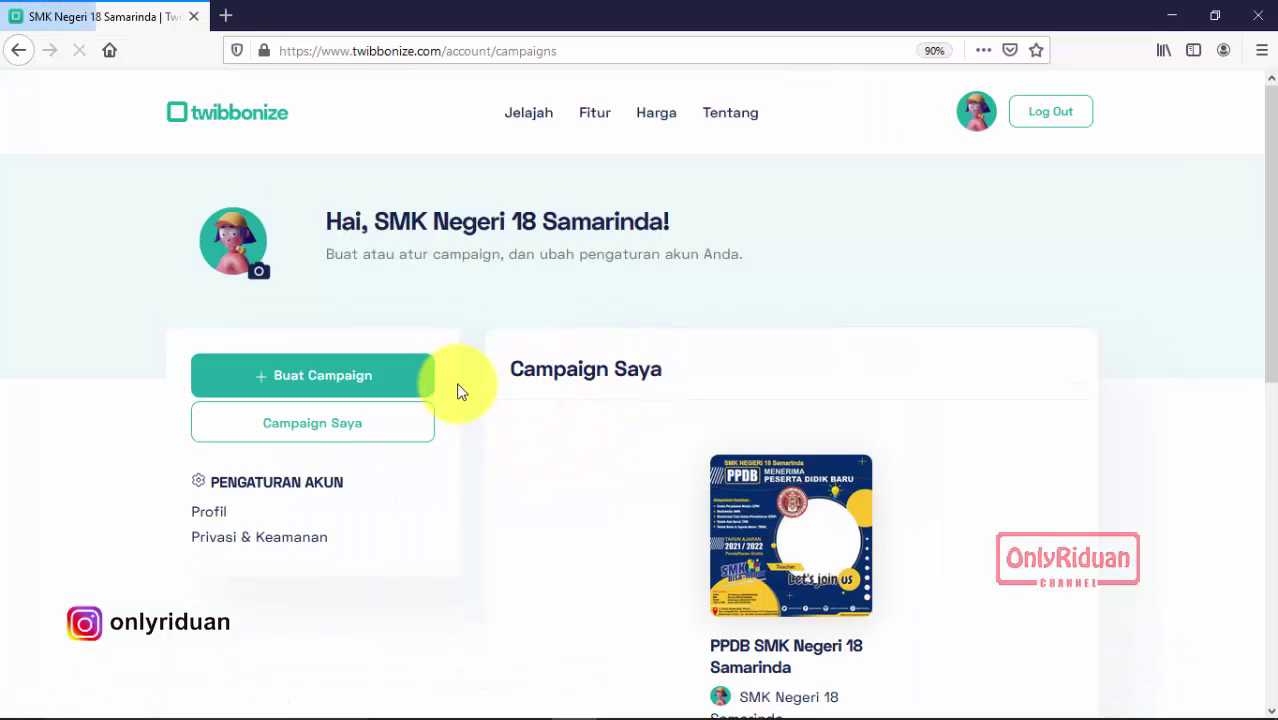
Look over the existing campaign and start creating a new one, going to its campaign information fields
scroll(499, 337, "down", 3)
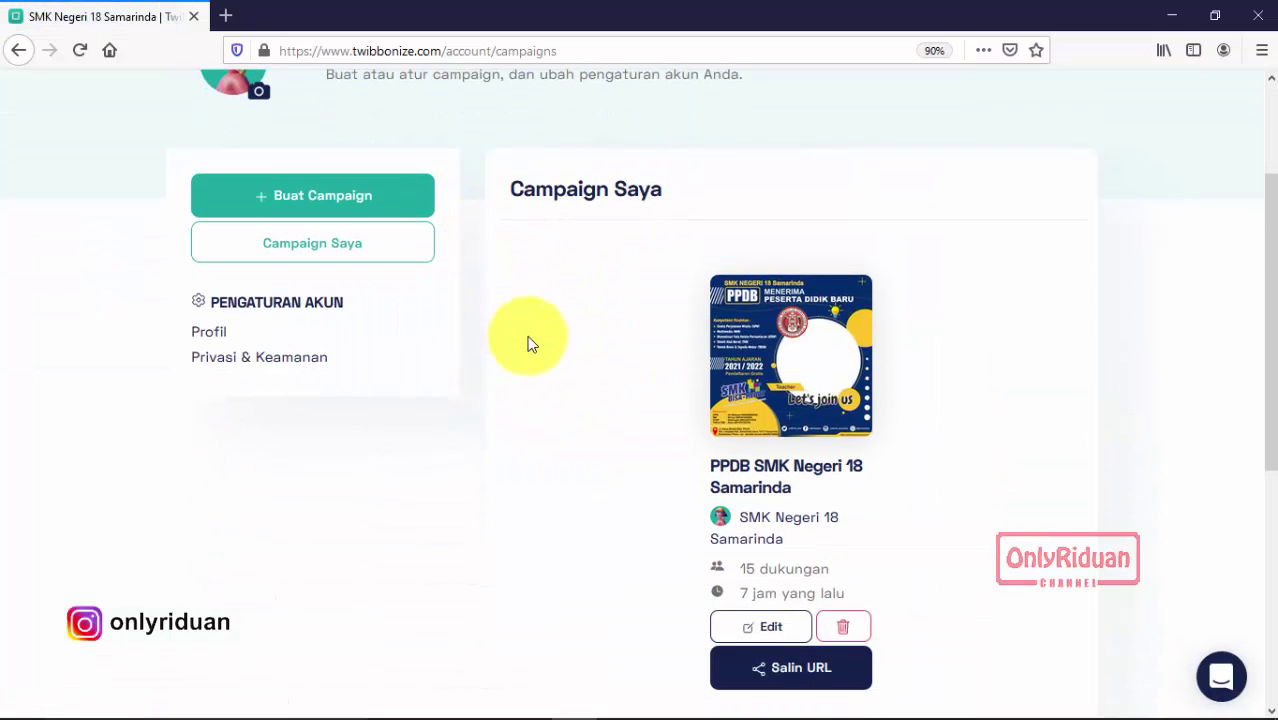
mouse_move(880, 358)
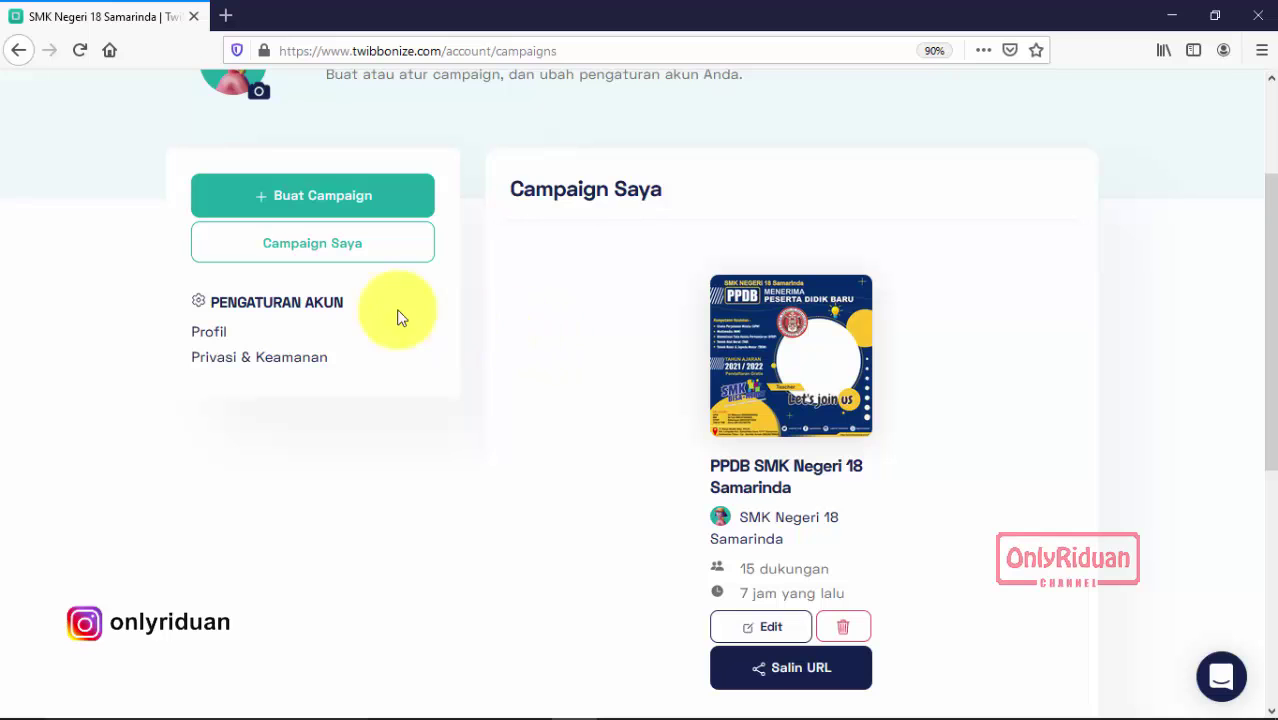
left_click(322, 197)
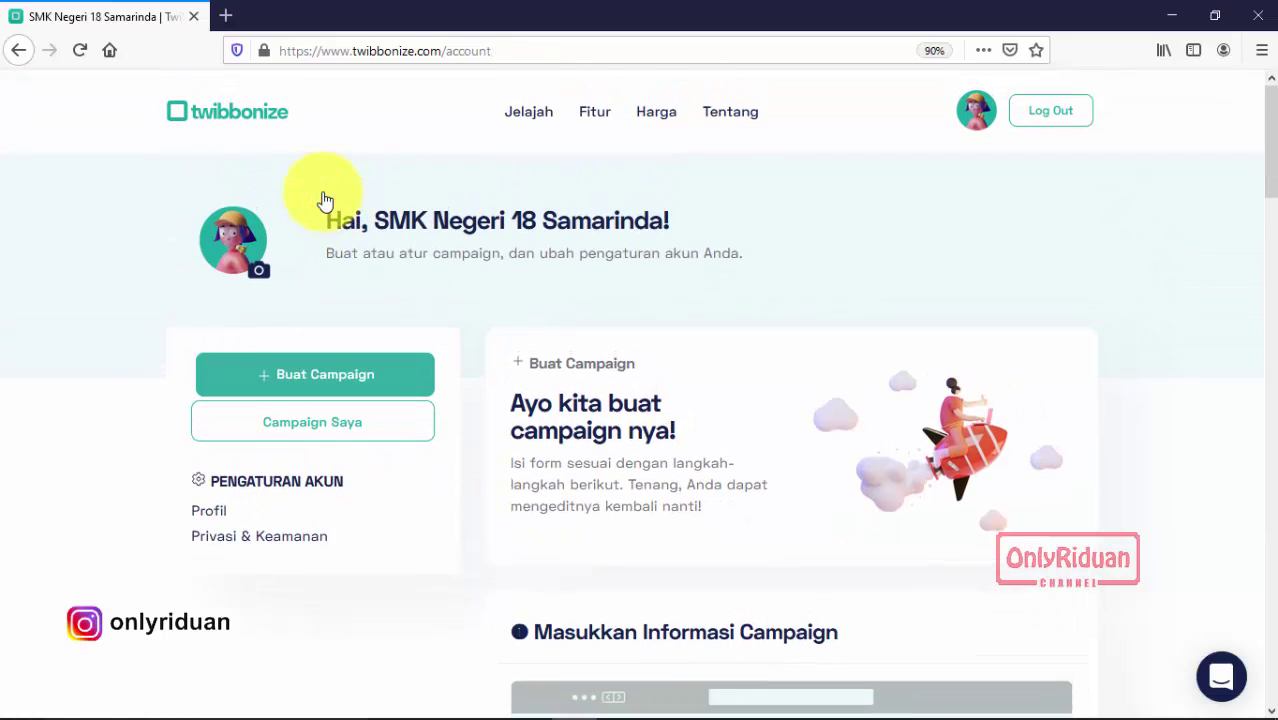
scroll(665, 314, "down", 4)
scroll(720, 305, "down", 5)
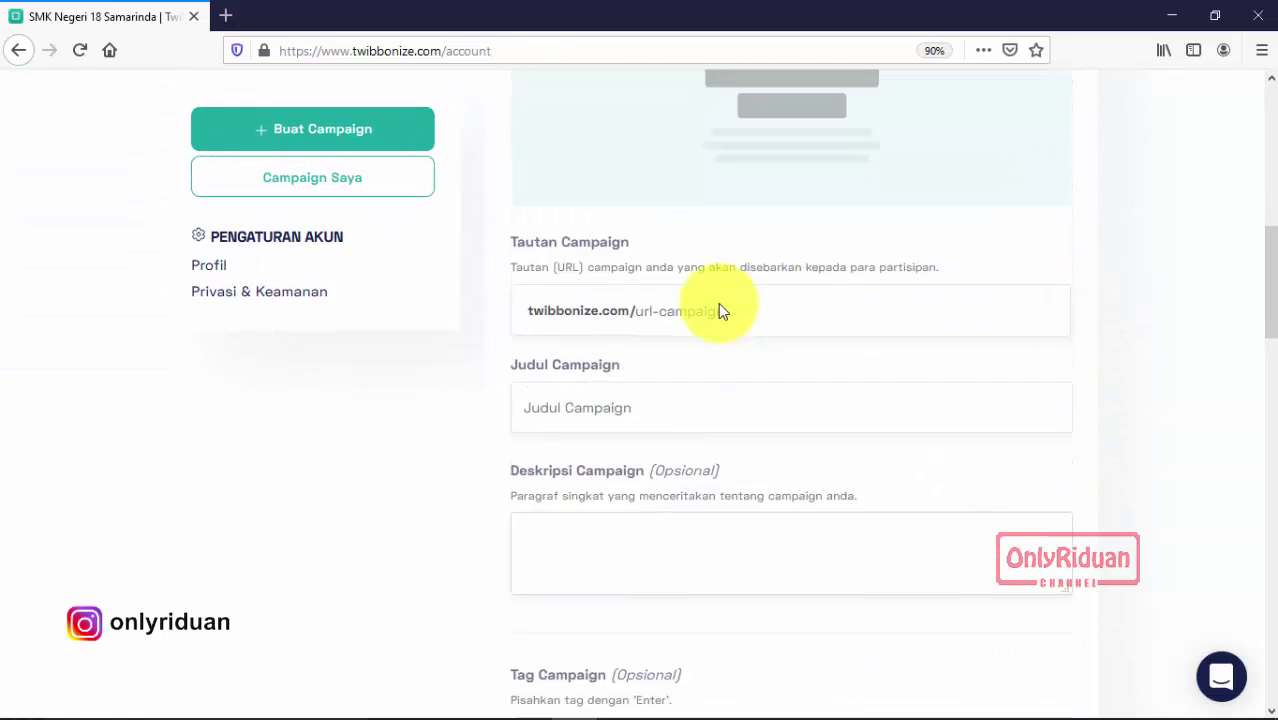
Set the campaign link to twibbonize.com/ppdbsmk18mm
left_click(747, 261)
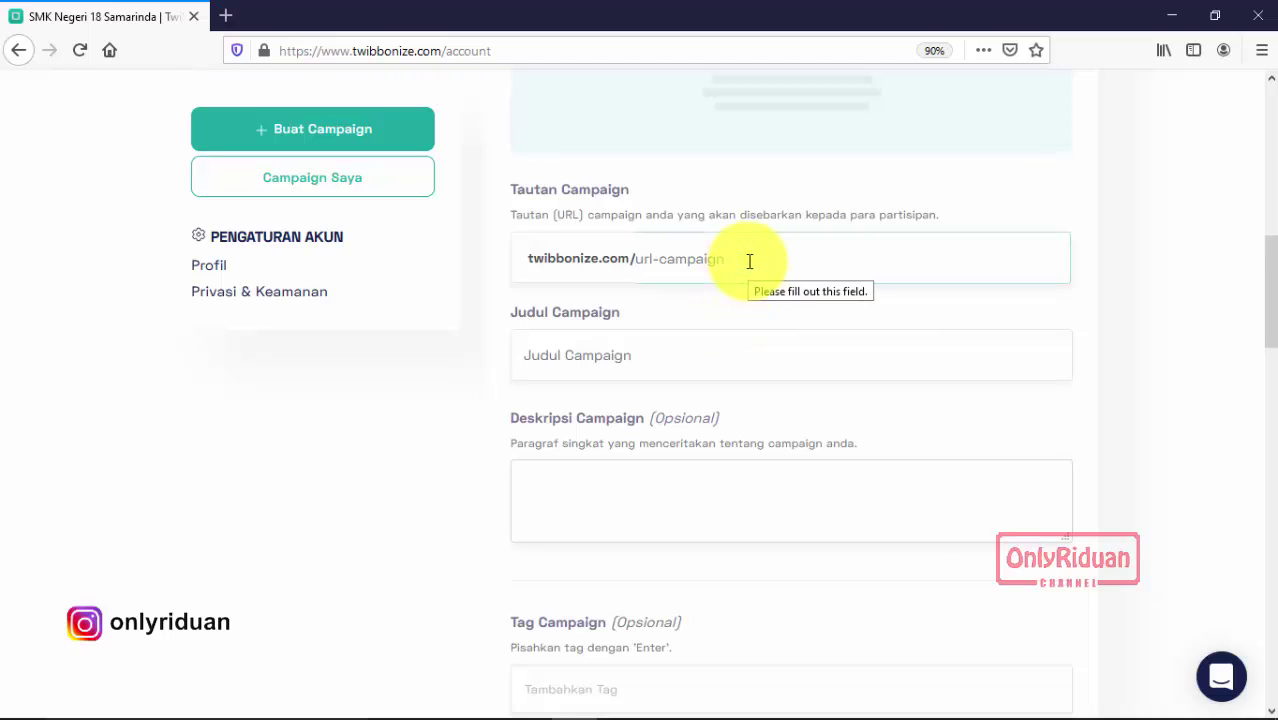
type("pp")
type("db")
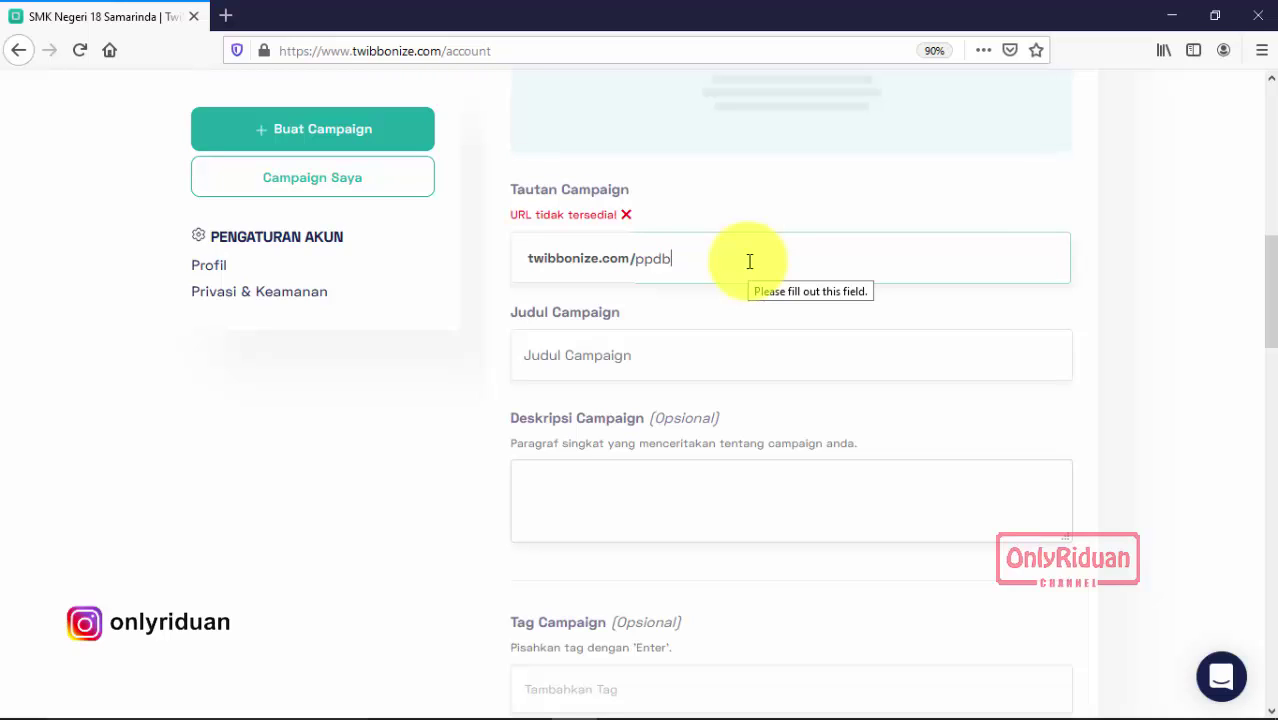
type("smk18")
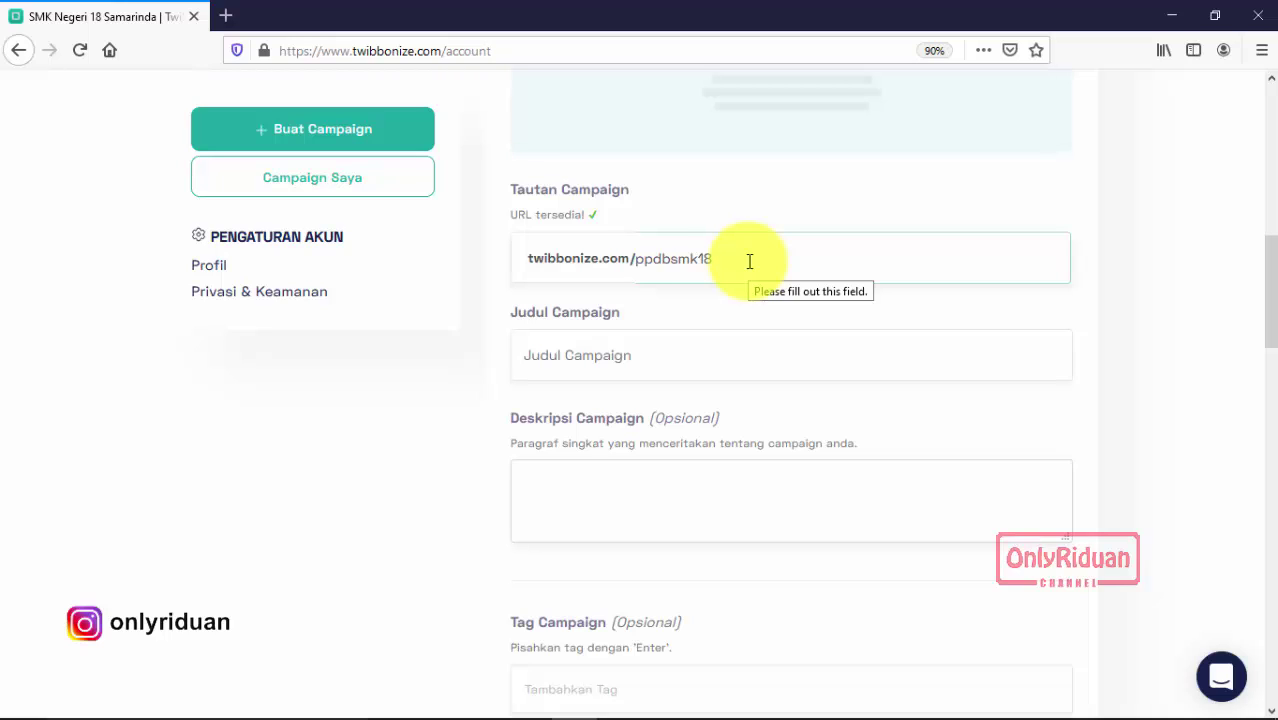
type("mm")
Activate the campaign title field and switch to the Notepad file Cara membuat Twibbon.txt with the prepared campaign text
left_click(586, 356)
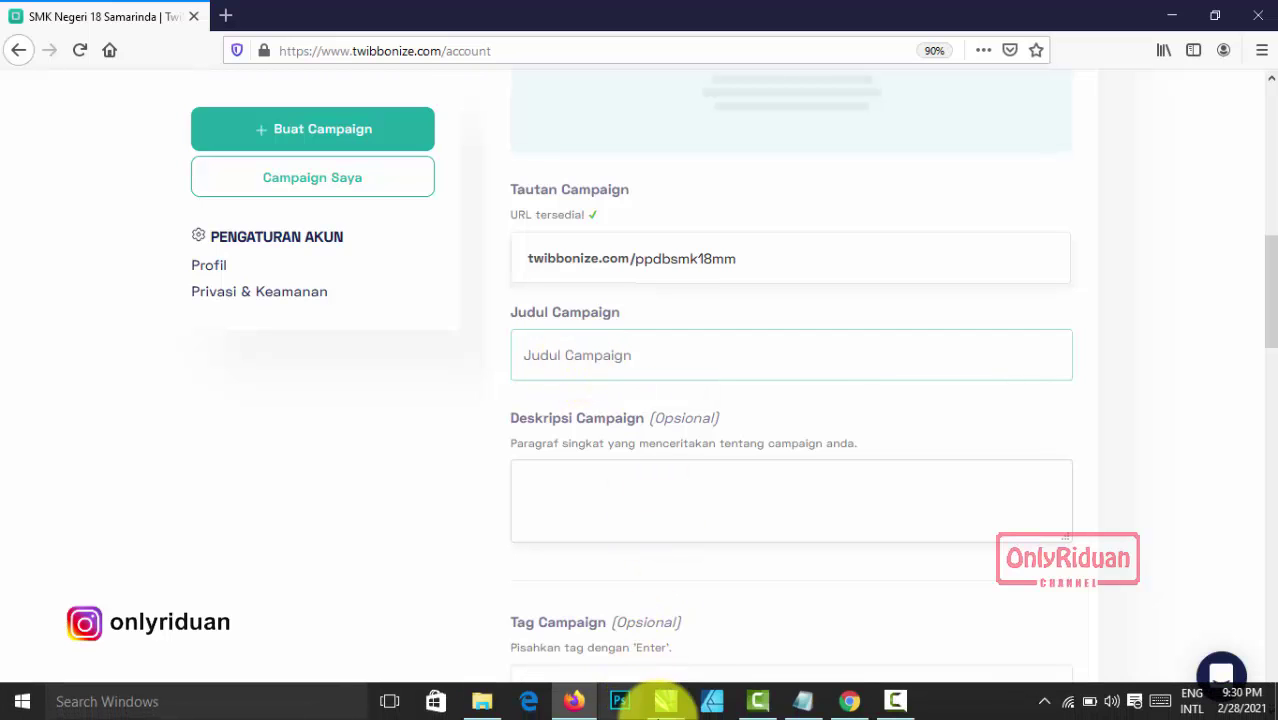
left_click(797, 702)
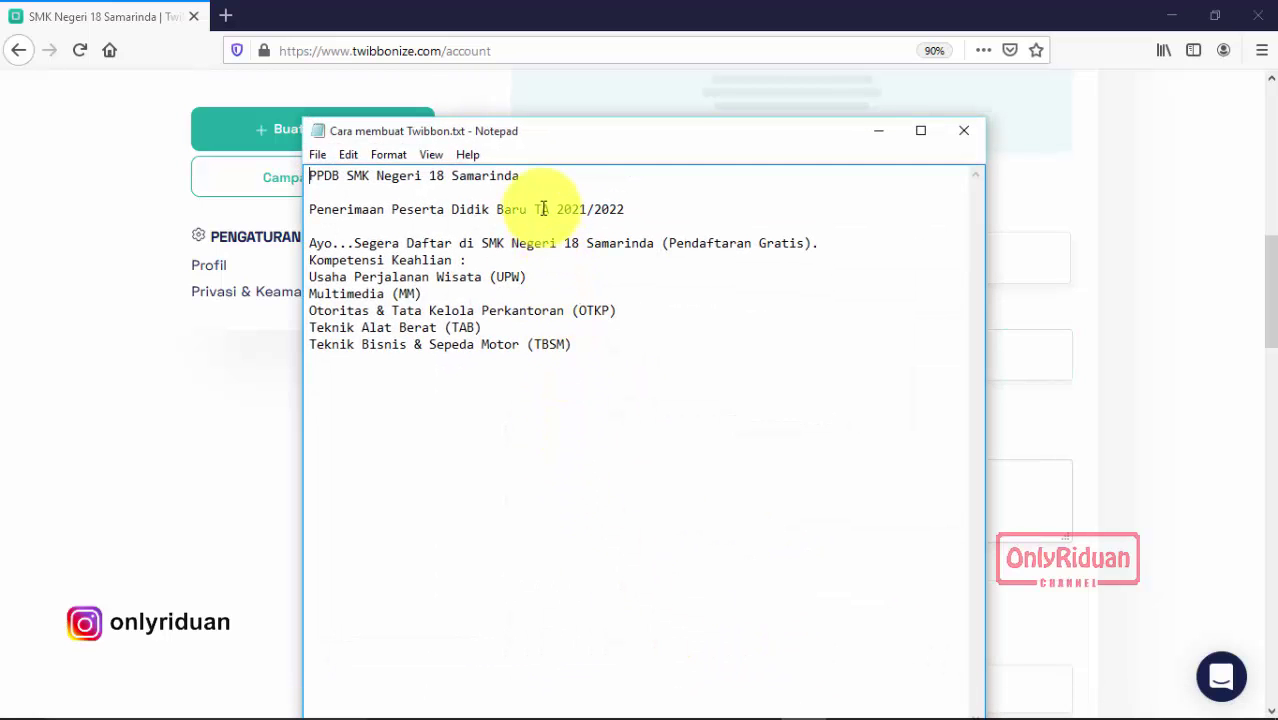